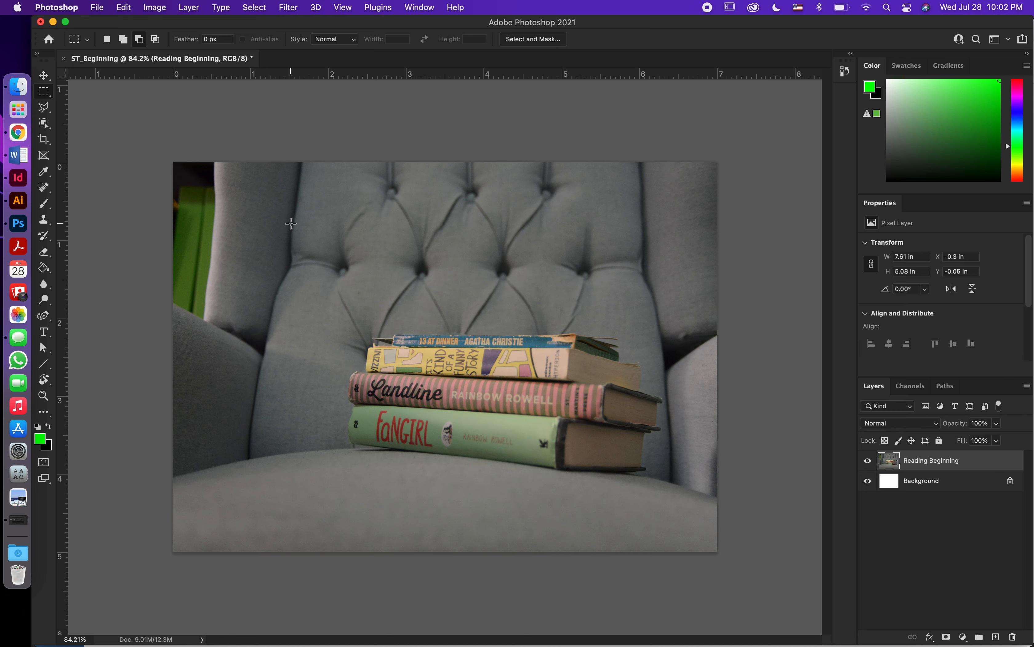
Select a rectangle about 2.52 by 1.37 in on the chair back and paint it green with the Hard Round Pressure Opacity brush
{"action": "left_click_drag", "start_coordinate": [364, 267], "coordinate": [486, 329]}
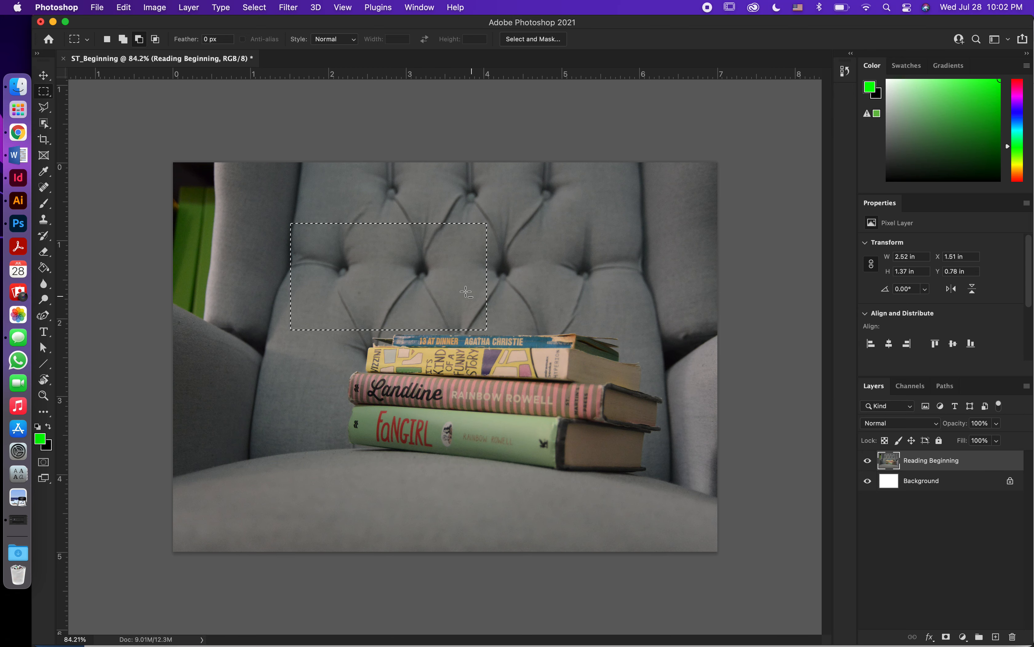
{"action": "left_click", "coordinate": [45, 206]}
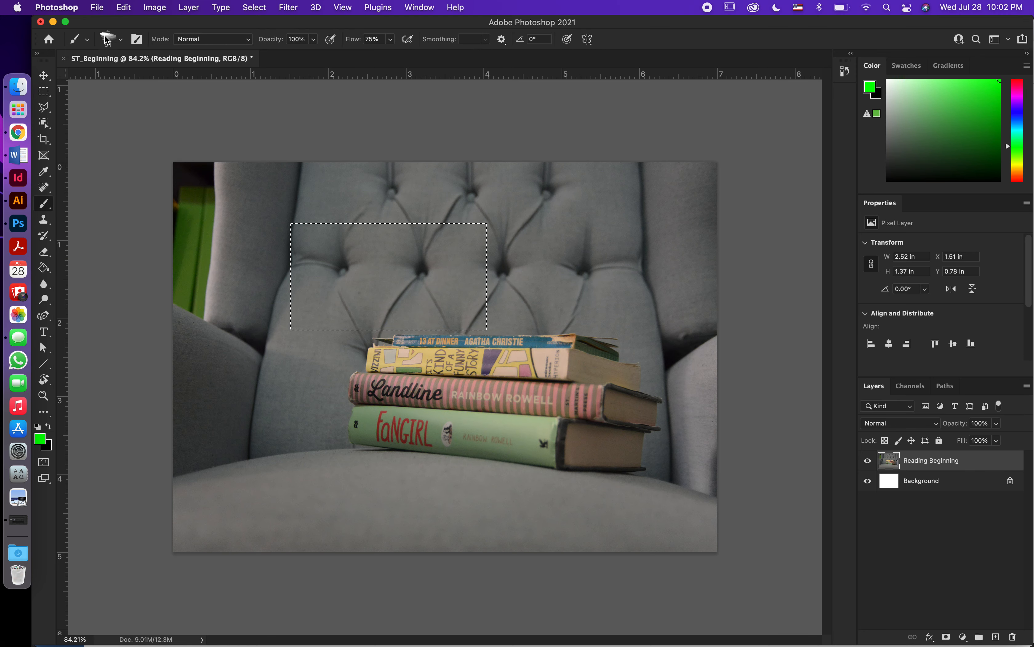
{"action": "left_click", "coordinate": [122, 40]}
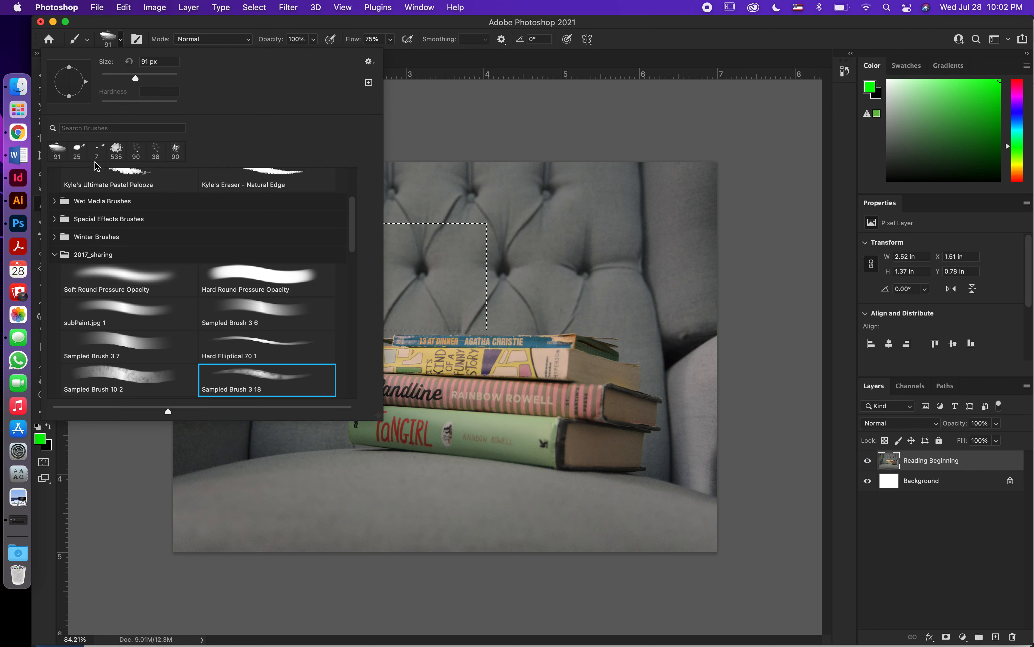
{"action": "scroll", "coordinate": [158, 217], "scroll_direction": "up", "scroll_amount": 5}
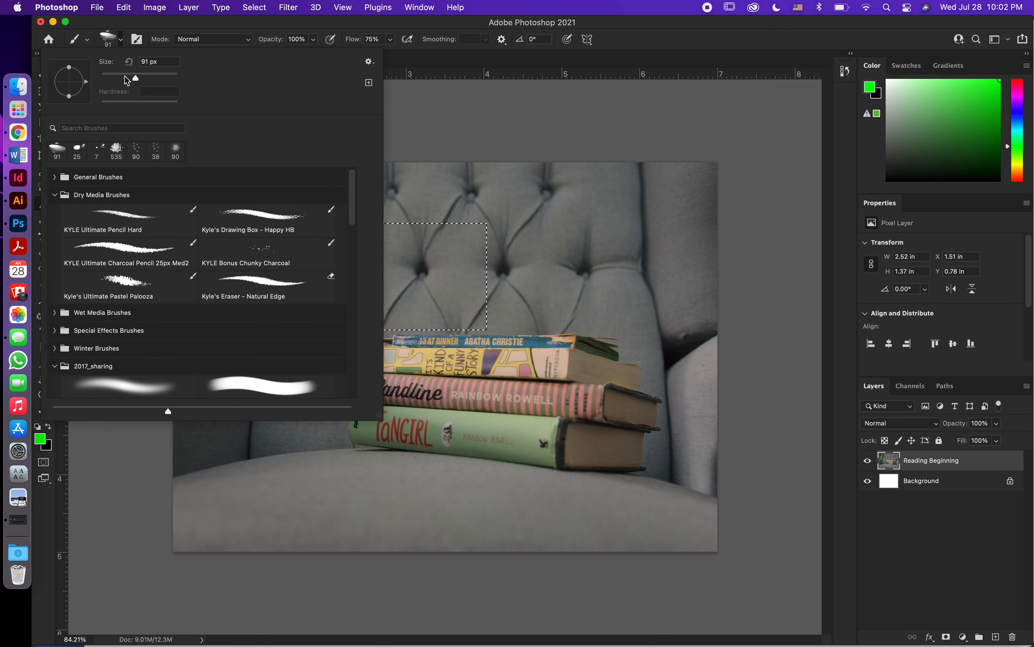
{"action": "left_click", "coordinate": [235, 389]}
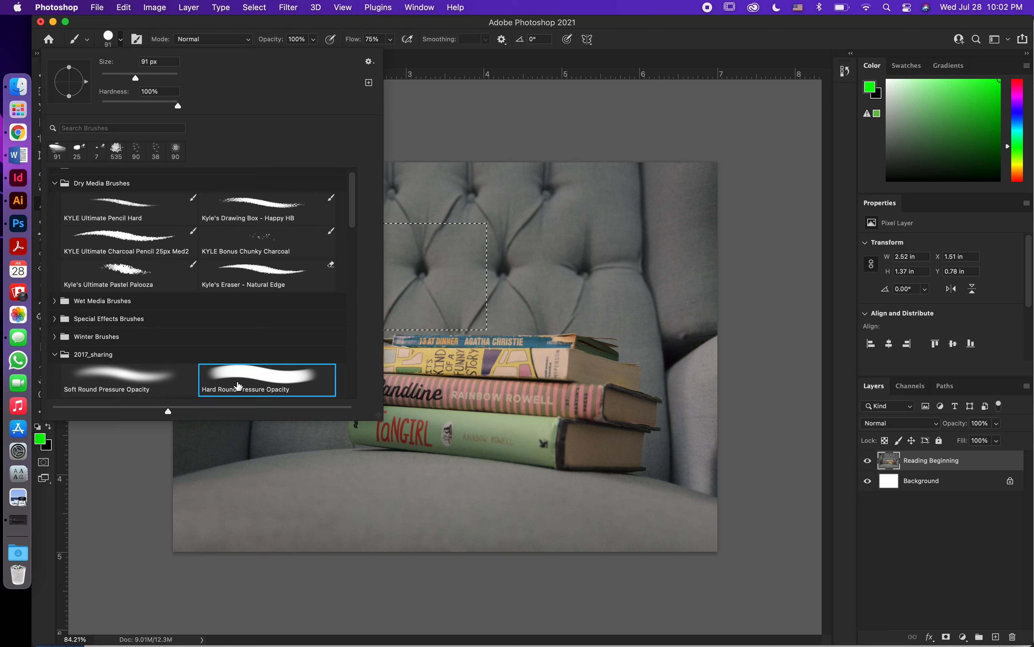
{"action": "left_click", "coordinate": [456, 250]}
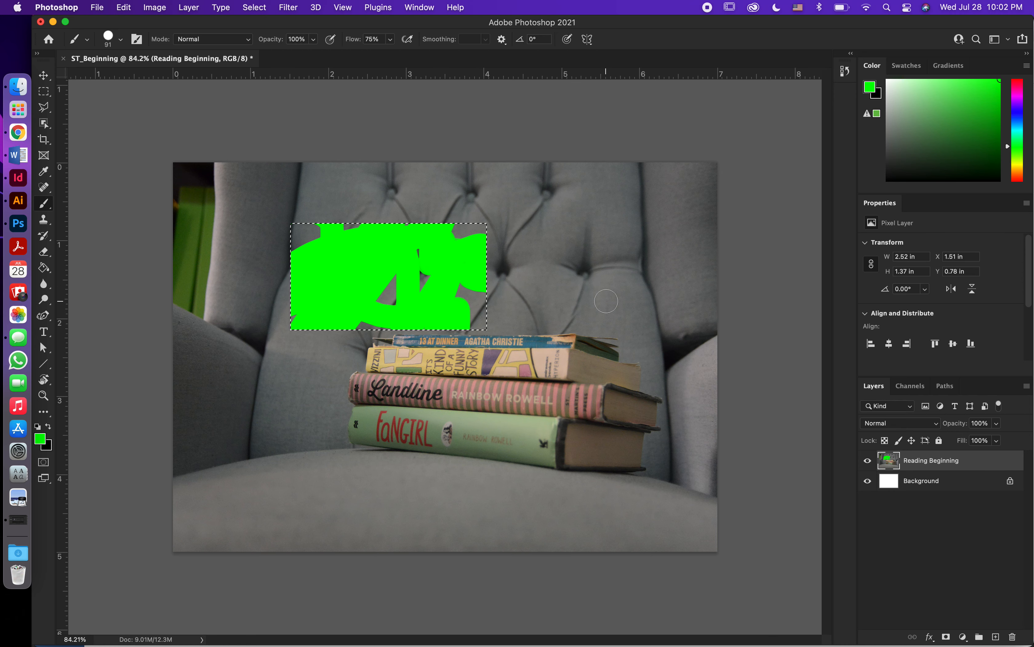
Undo the green paint on the photo layer and brush green strokes inside the selection on a new layer instead
{"action": "key", "text": "super+z"}
{"action": "key", "text": "super+z"}
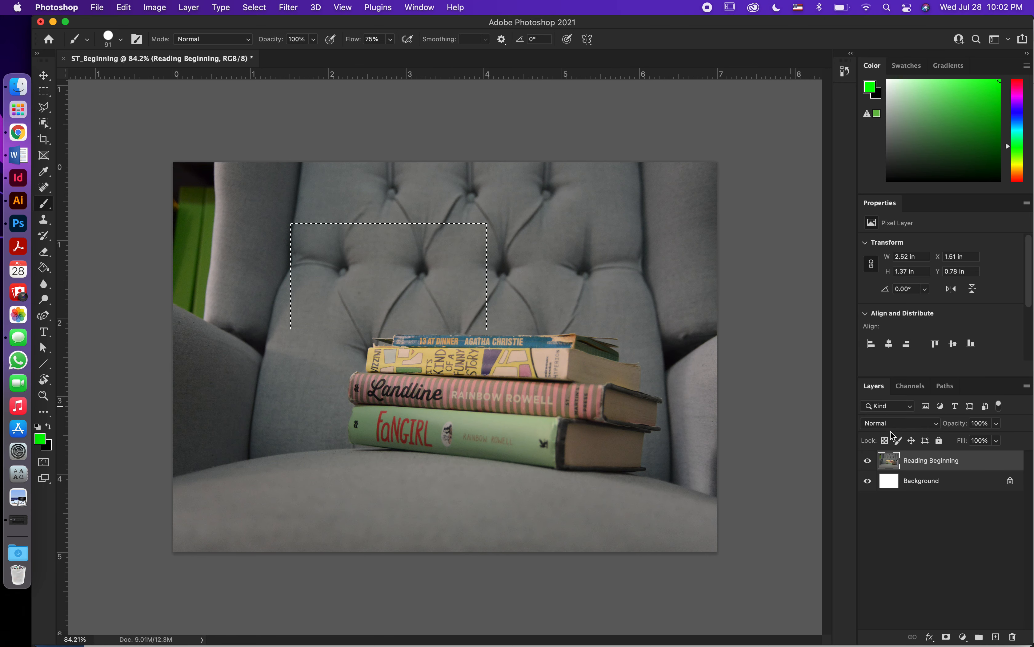
{"action": "left_click", "coordinate": [996, 637]}
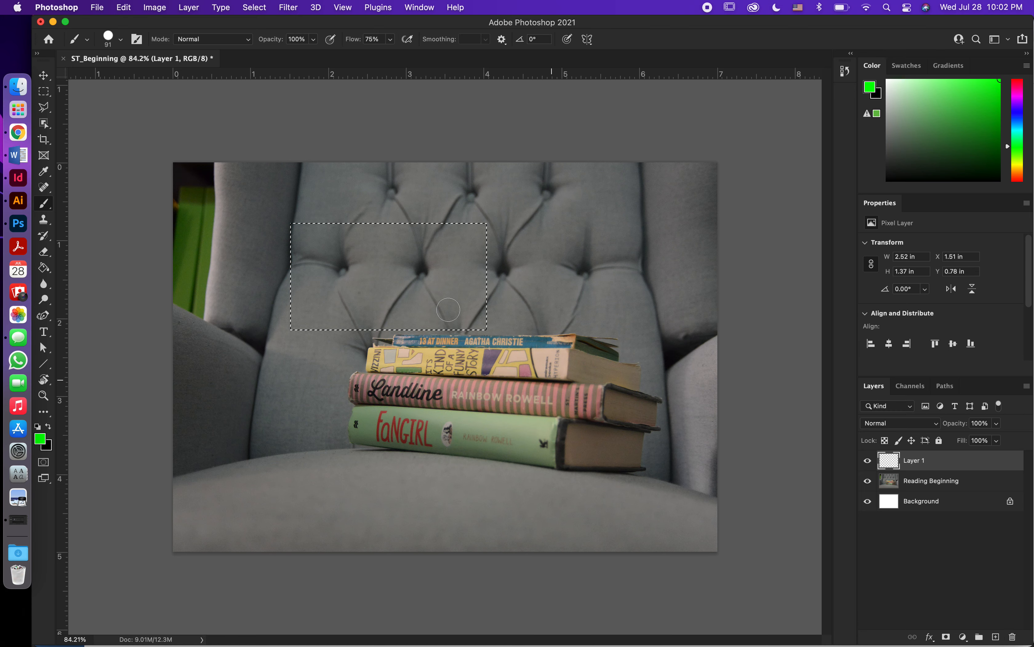
{"action": "left_click_drag", "start_coordinate": [478, 248], "coordinate": [472, 335]}
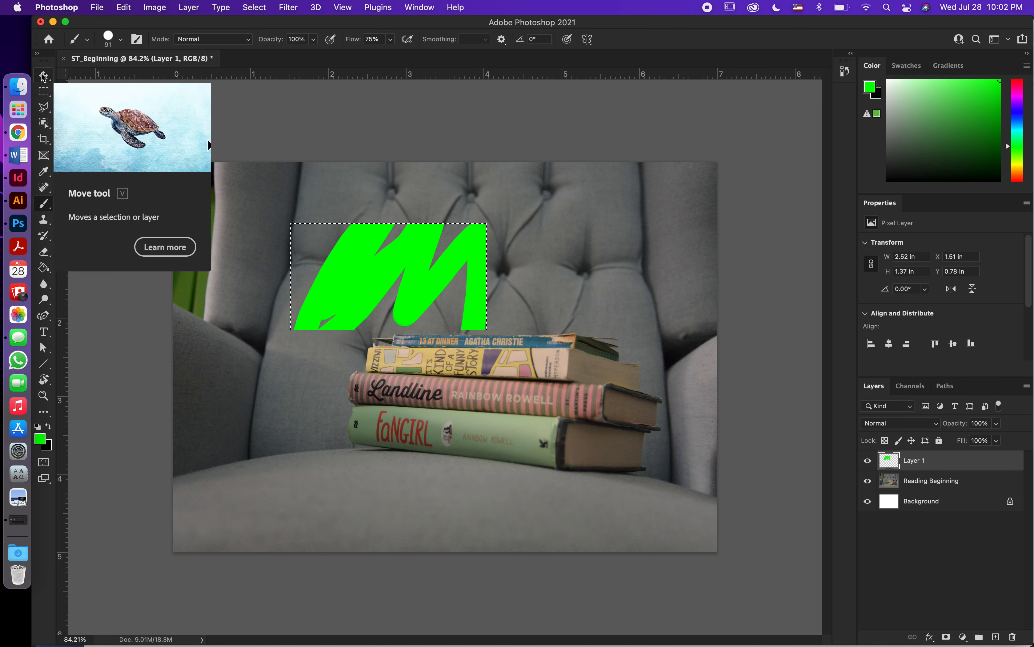
Deselect the rectangle and move the green strokes over to the upper right of the book stack
{"action": "left_click", "coordinate": [254, 8]}
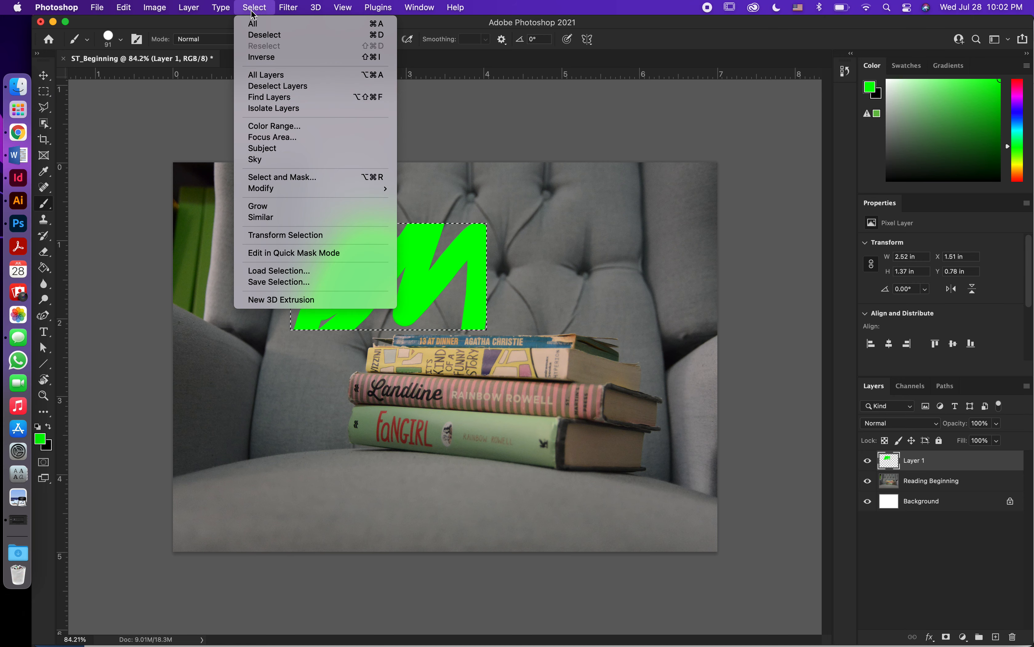
{"action": "left_click", "coordinate": [266, 35]}
{"action": "left_click", "coordinate": [46, 75]}
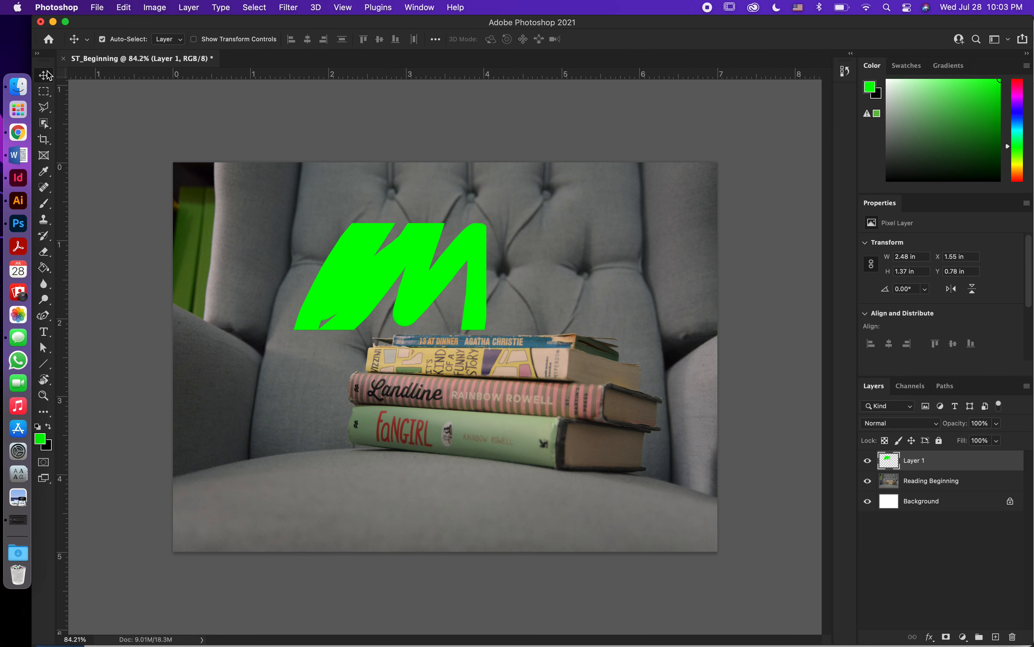
{"action": "left_click_drag", "start_coordinate": [462, 301], "coordinate": [604, 321]}
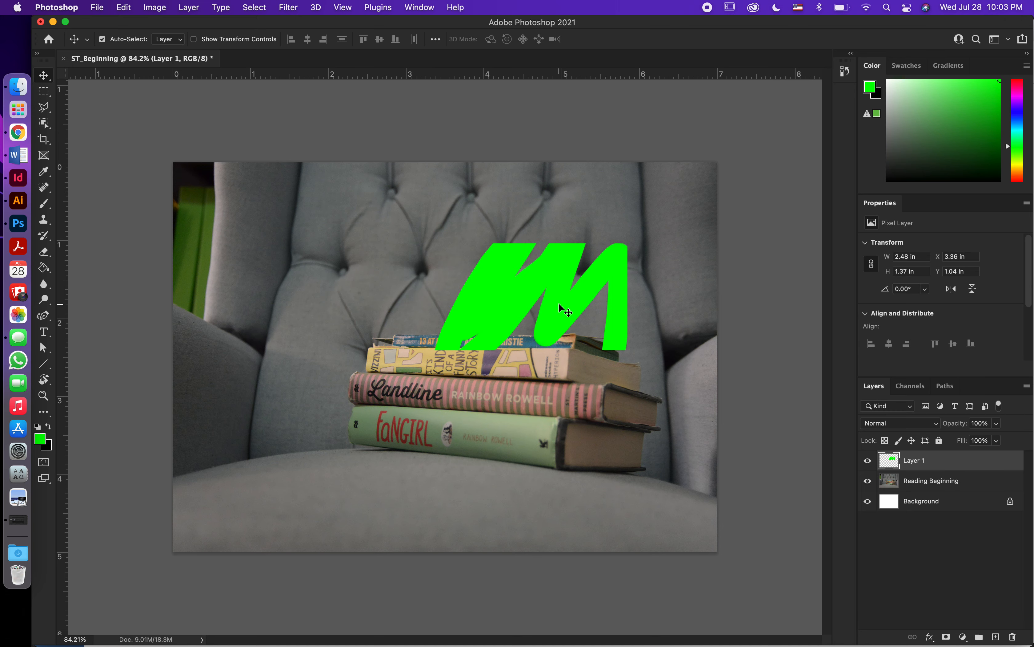
Delete the layer holding the green strokes
{"action": "left_click", "coordinate": [1014, 637]}
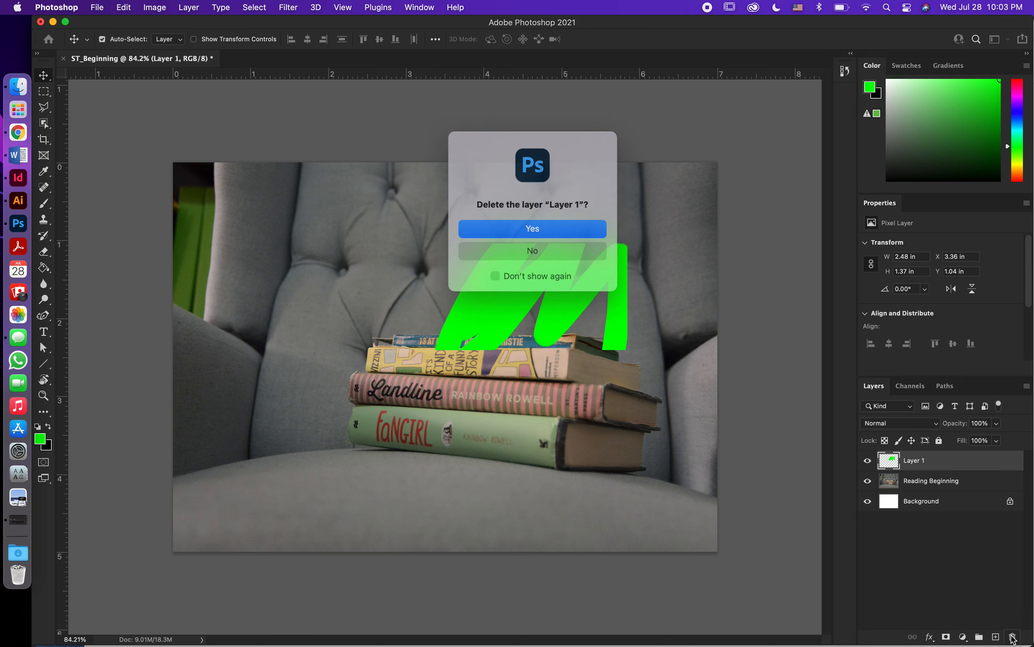
{"action": "left_click", "coordinate": [546, 235]}
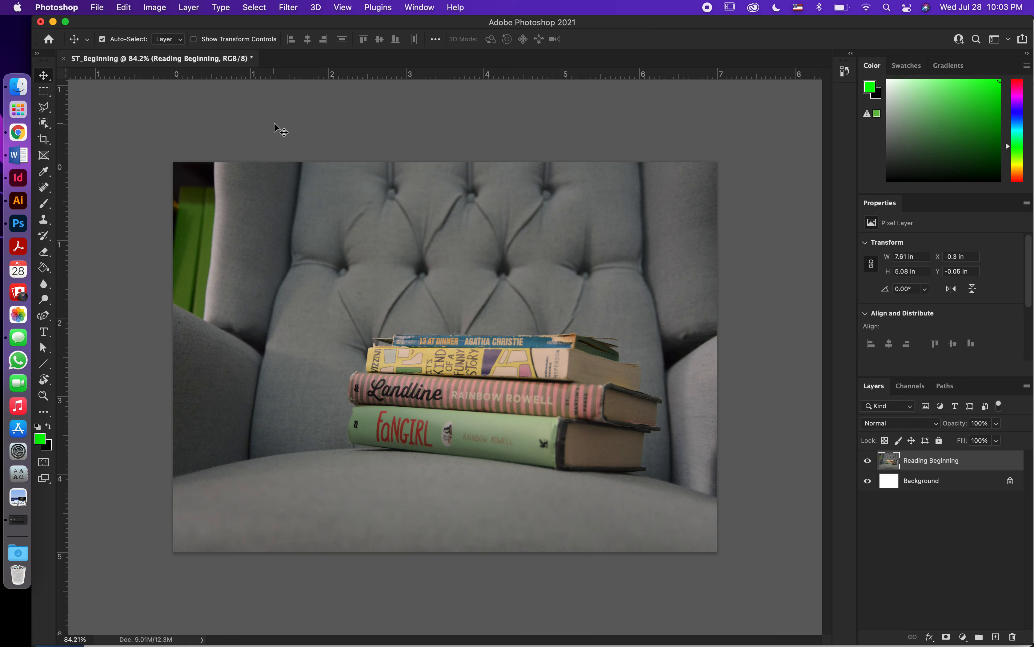
Start a Polygonal Lasso outline of the book stack, tracing the blue top book's upper edge and down its right end
{"action": "left_click", "coordinate": [45, 108]}
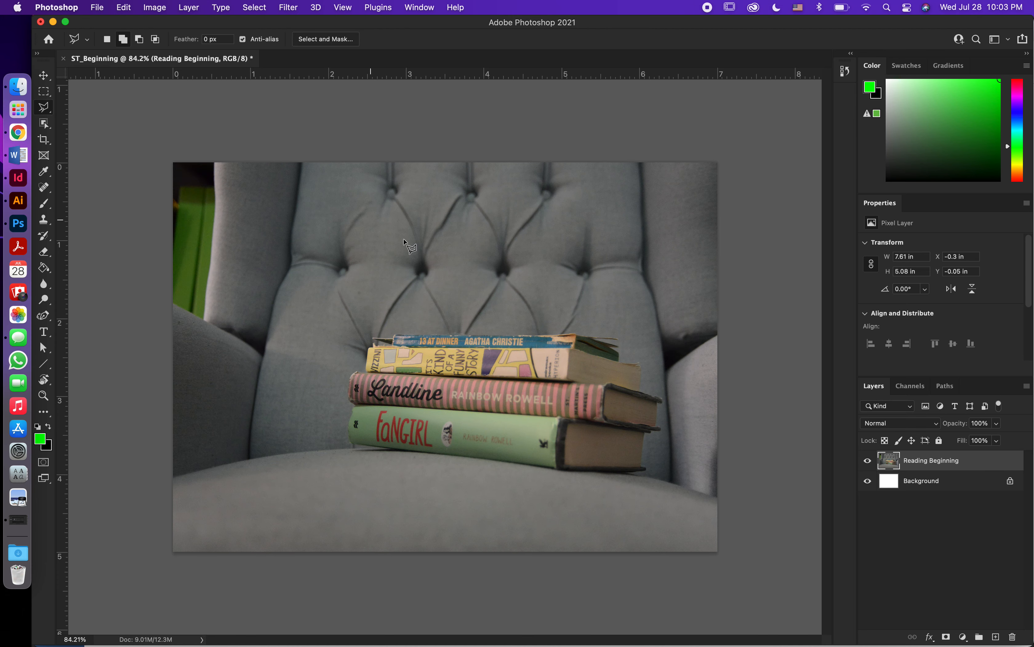
{"action": "scroll", "coordinate": [402, 236], "scroll_direction": "up", "scroll_amount": 3}
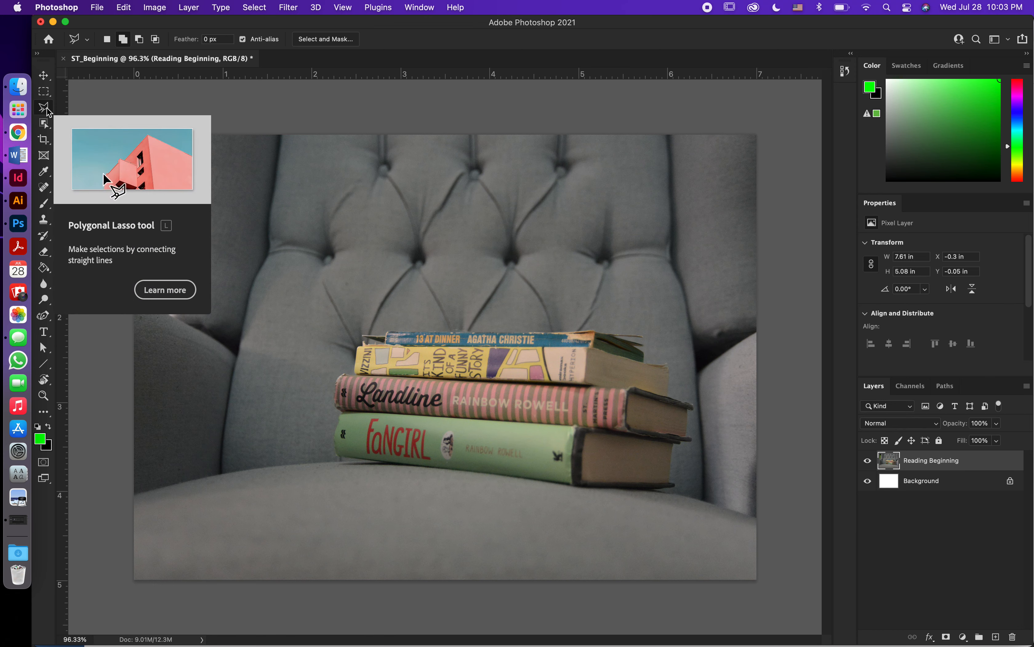
{"action": "left_click", "coordinate": [48, 107]}
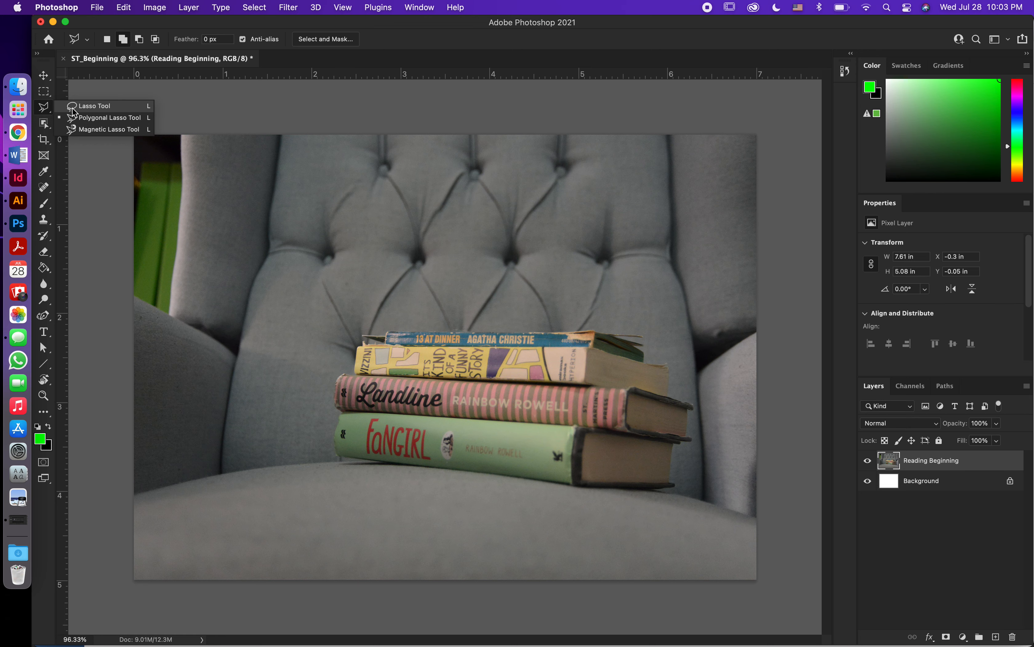
{"action": "left_click", "coordinate": [85, 118]}
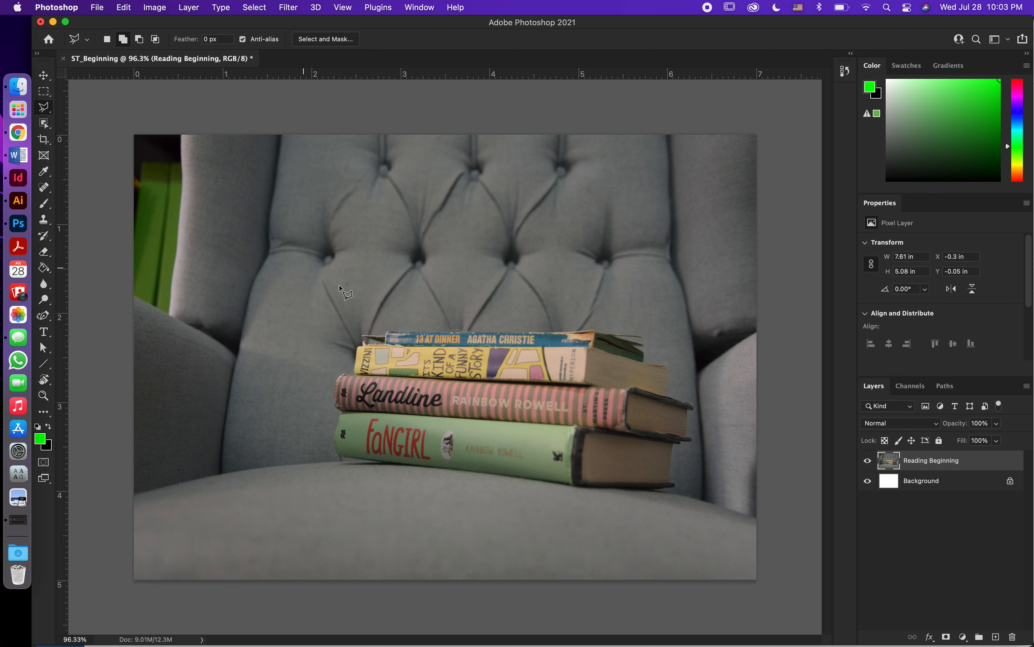
{"action": "left_click", "coordinate": [390, 330]}
{"action": "left_click", "coordinate": [465, 330]}
{"action": "left_click", "coordinate": [596, 328]}
{"action": "left_click", "coordinate": [603, 332]}
{"action": "left_click", "coordinate": [644, 336]}
{"action": "left_click", "coordinate": [644, 360]}
{"action": "left_click", "coordinate": [668, 365]}
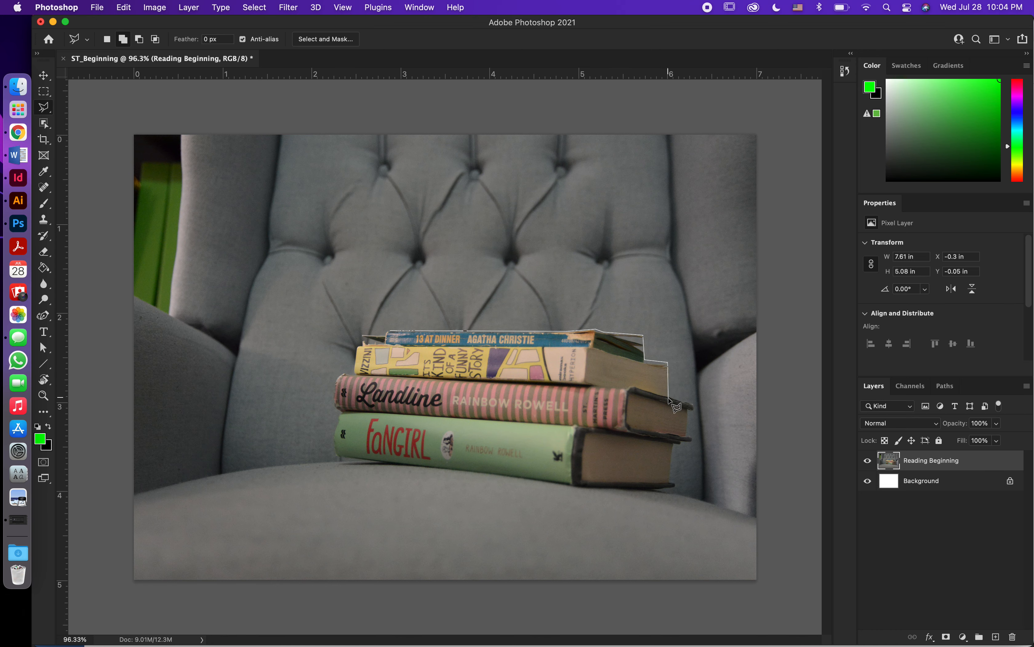
{"action": "left_click", "coordinate": [670, 410]}
{"action": "left_click", "coordinate": [699, 420]}
{"action": "key", "text": "BackSpace"}
{"action": "key", "text": "BackSpace"}
{"action": "key", "text": "BackSpace"}
Continue the lasso outline around the right end of the yellow book, down to the pink Landline cover
{"action": "scroll", "coordinate": [649, 363], "scroll_direction": "up", "scroll_amount": 5}
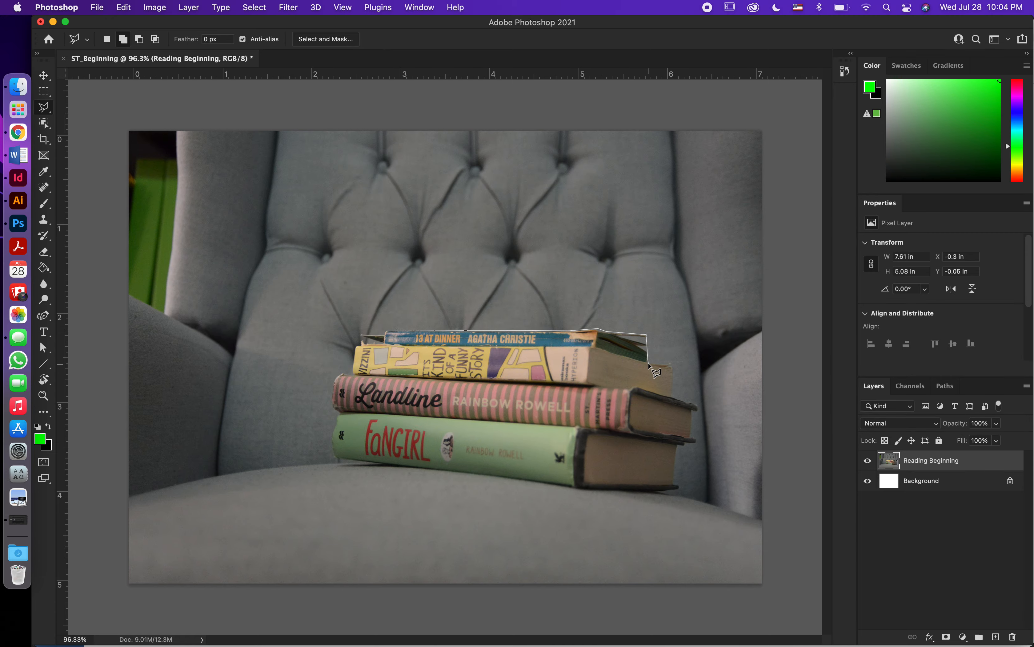
{"action": "scroll", "coordinate": [734, 418], "scroll_direction": "right", "scroll_amount": 1}
{"action": "scroll", "coordinate": [733, 420], "scroll_direction": "right", "scroll_amount": 5}
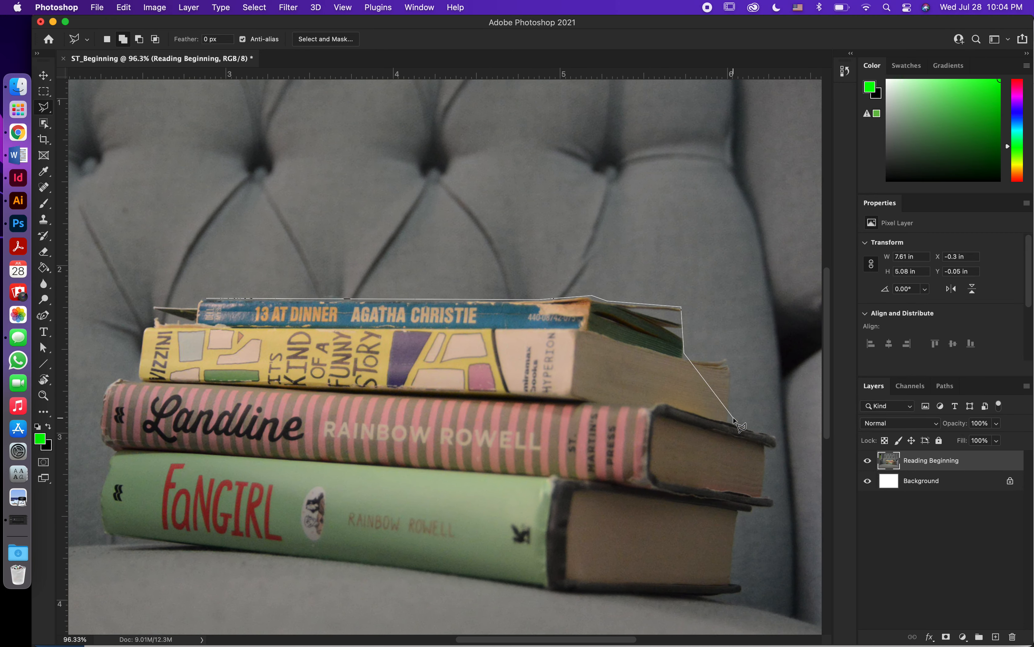
{"action": "left_click", "coordinate": [684, 359]}
{"action": "left_click", "coordinate": [707, 360]}
{"action": "left_click", "coordinate": [725, 359]}
{"action": "left_click", "coordinate": [730, 371]}
{"action": "left_click", "coordinate": [729, 421]}
Trace the lasso outline around Landline's right cover edges and pages, down to the top of Fangirl's page block
{"action": "left_click", "coordinate": [778, 434]}
{"action": "left_click", "coordinate": [778, 448]}
{"action": "left_click", "coordinate": [766, 447]}
{"action": "left_click", "coordinate": [765, 493]}
{"action": "left_click", "coordinate": [775, 497]}
{"action": "left_click", "coordinate": [774, 508]}
{"action": "left_click", "coordinate": [754, 508]}
{"action": "left_click", "coordinate": [755, 512]}
{"action": "left_click", "coordinate": [741, 512]}
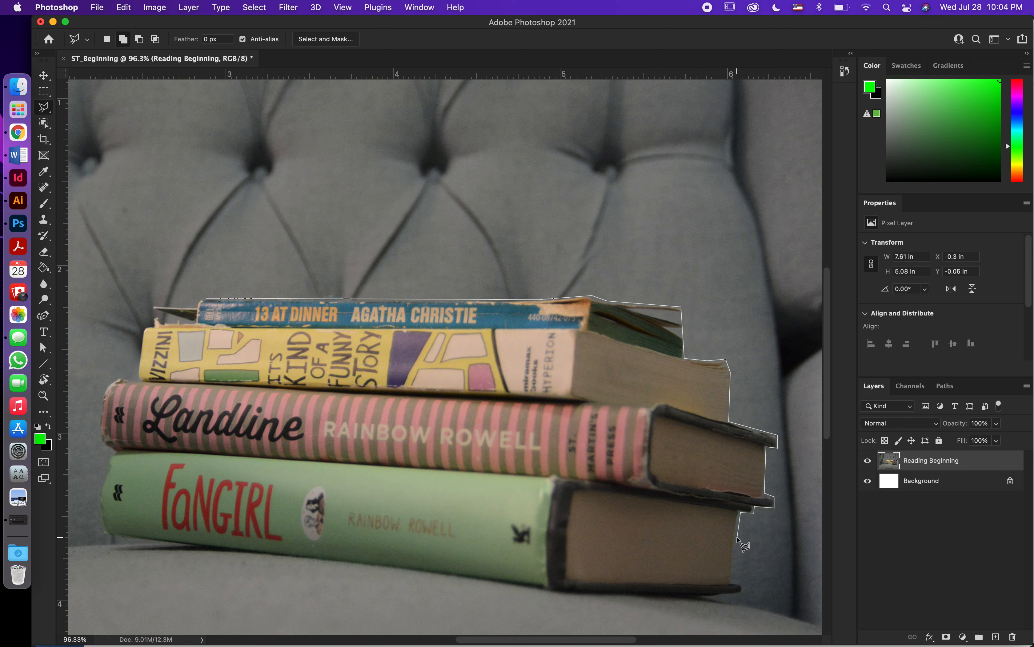
Extend the lasso outline down Fangirl's page edge and along its underside to the spine's lower left corner
{"action": "left_click", "coordinate": [732, 559]}
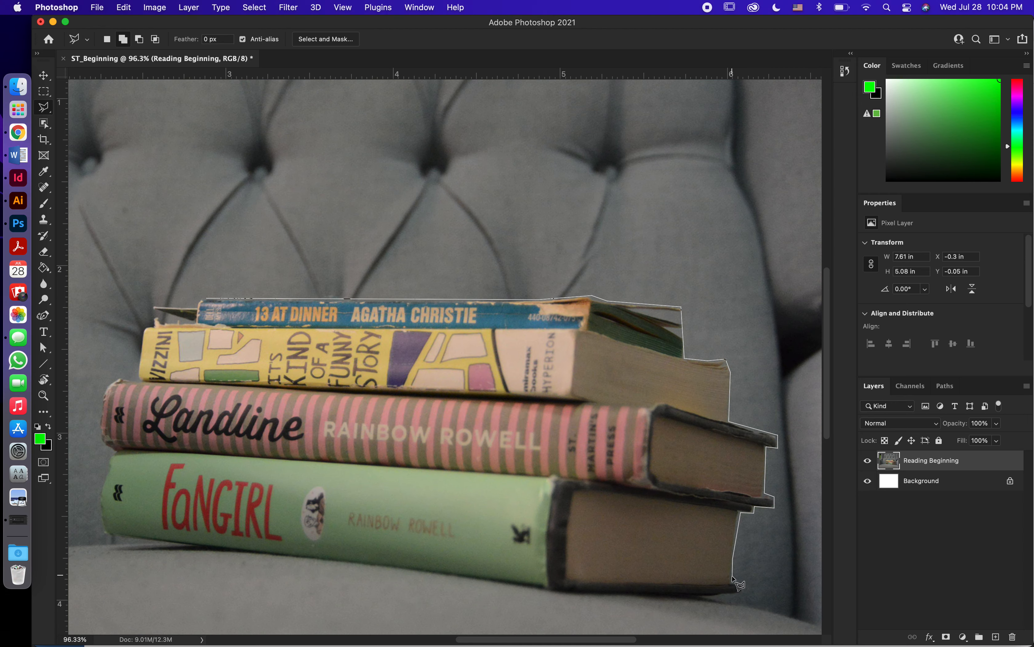
{"action": "left_click", "coordinate": [732, 581]}
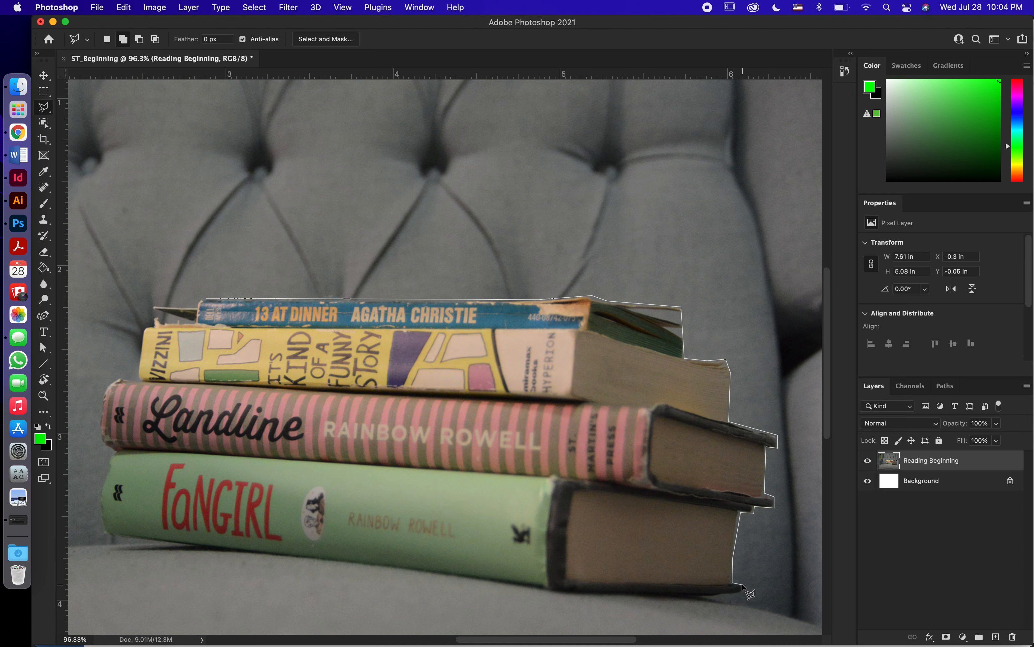
{"action": "left_click", "coordinate": [742, 591]}
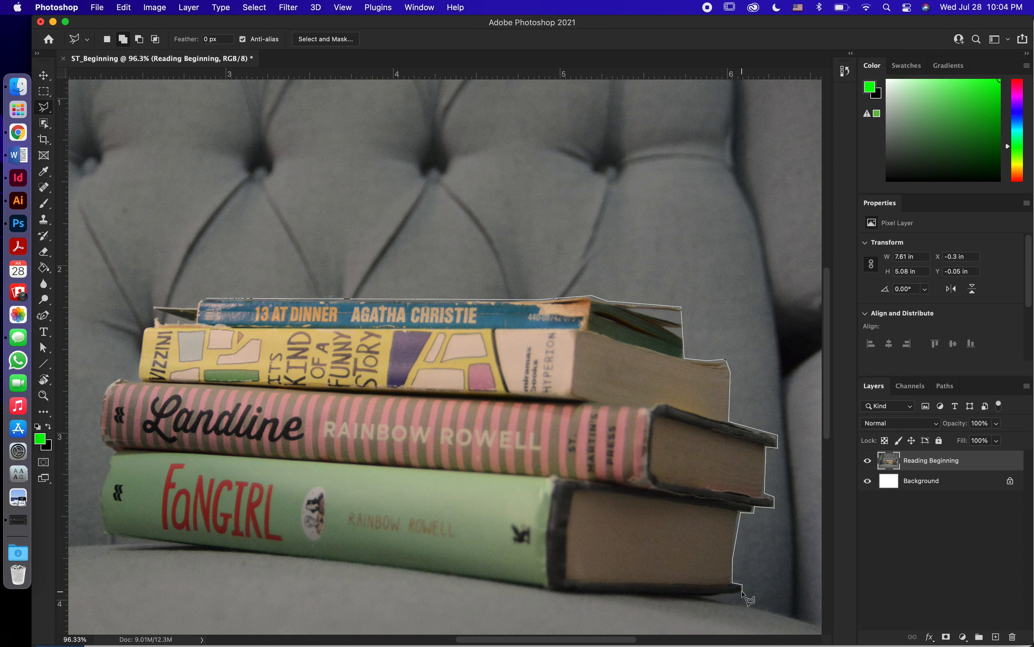
{"action": "left_click", "coordinate": [561, 592]}
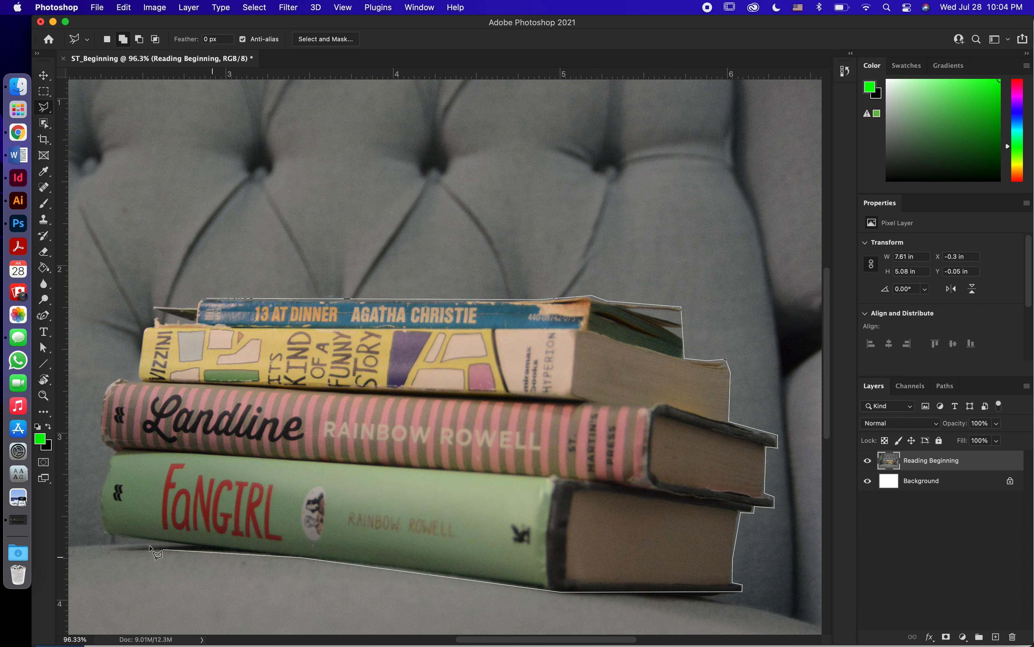
{"action": "left_click", "coordinate": [108, 535]}
Trace the lasso outline up the left ends of the green Fangirl and pink Landline books
{"action": "left_click", "coordinate": [102, 520]}
{"action": "left_click", "coordinate": [101, 487]}
{"action": "left_click", "coordinate": [113, 451]}
{"action": "left_click", "coordinate": [103, 442]}
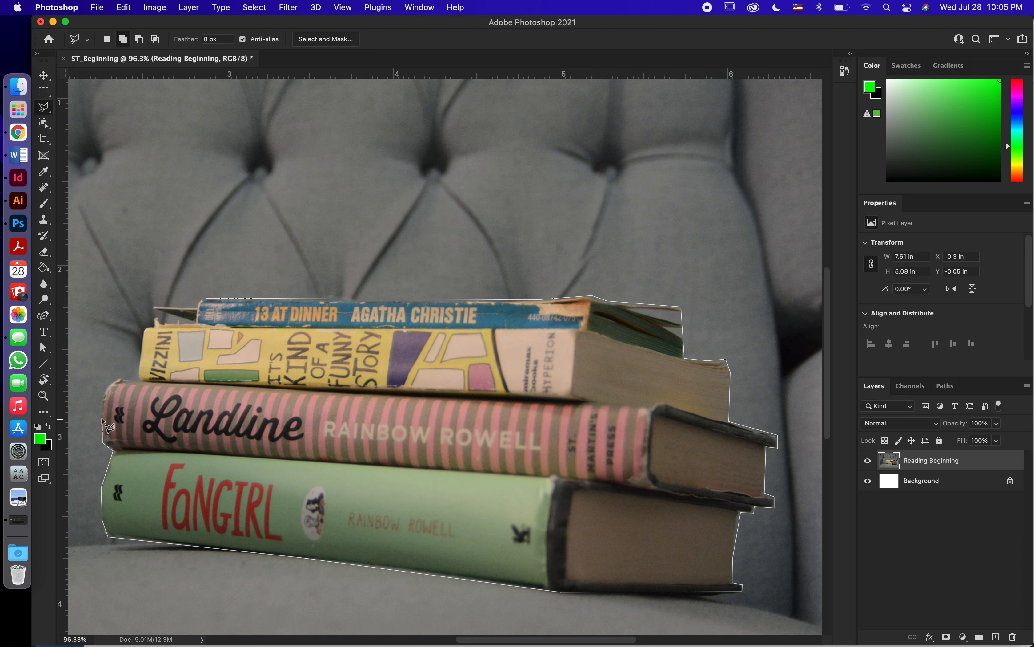
{"action": "left_click", "coordinate": [102, 418]}
{"action": "left_click", "coordinate": [106, 388]}
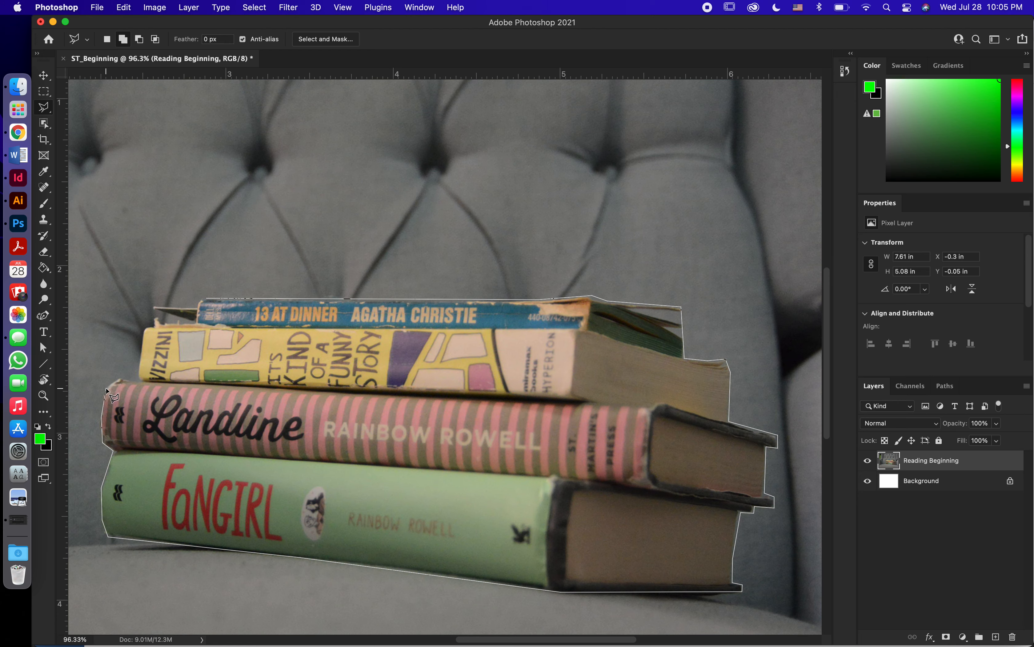
{"action": "left_click", "coordinate": [119, 376]}
Carry the lasso outline up the yellow book's left end and along its top edge to the blue book
{"action": "left_click", "coordinate": [137, 379]}
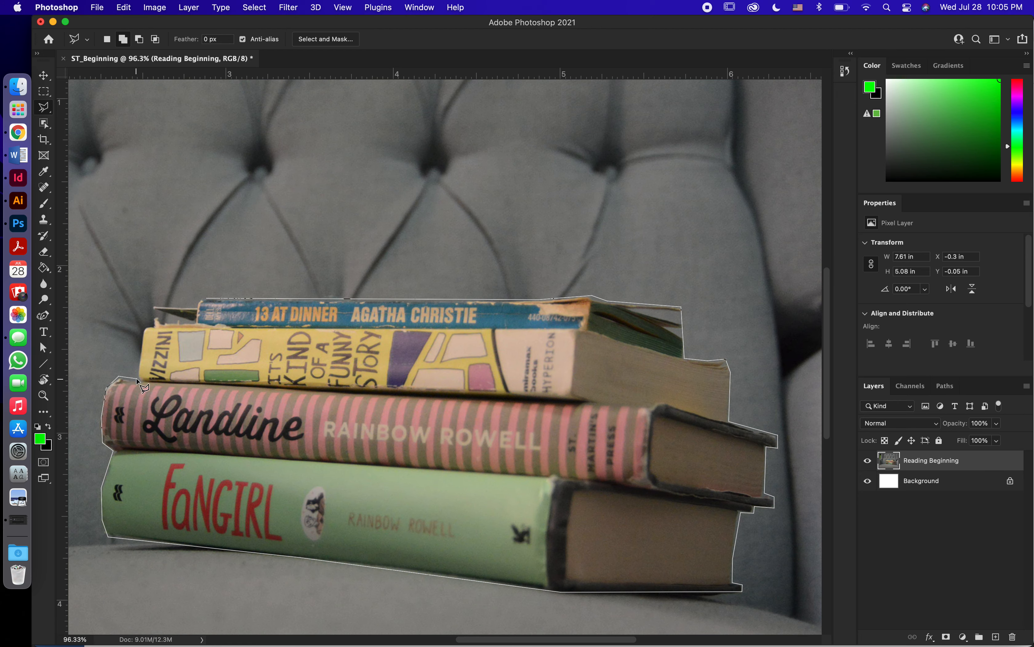
{"action": "left_click", "coordinate": [146, 325]}
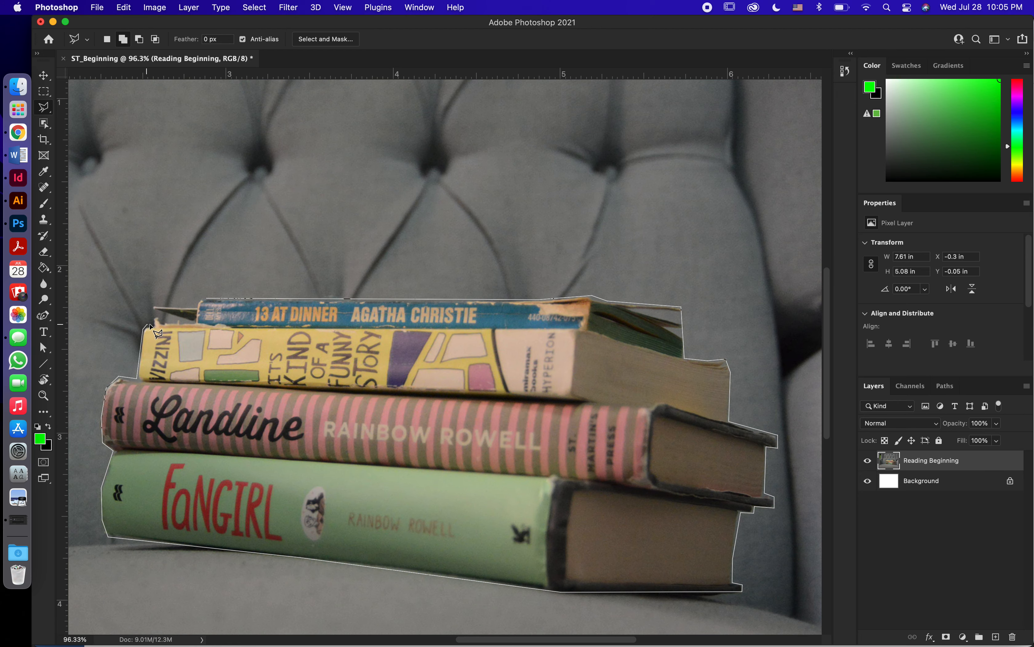
{"action": "left_click", "coordinate": [195, 324]}
Trace around the blue book's protruding left cover and close the lasso selection around the whole book stack
{"action": "key", "text": "super+plus"}
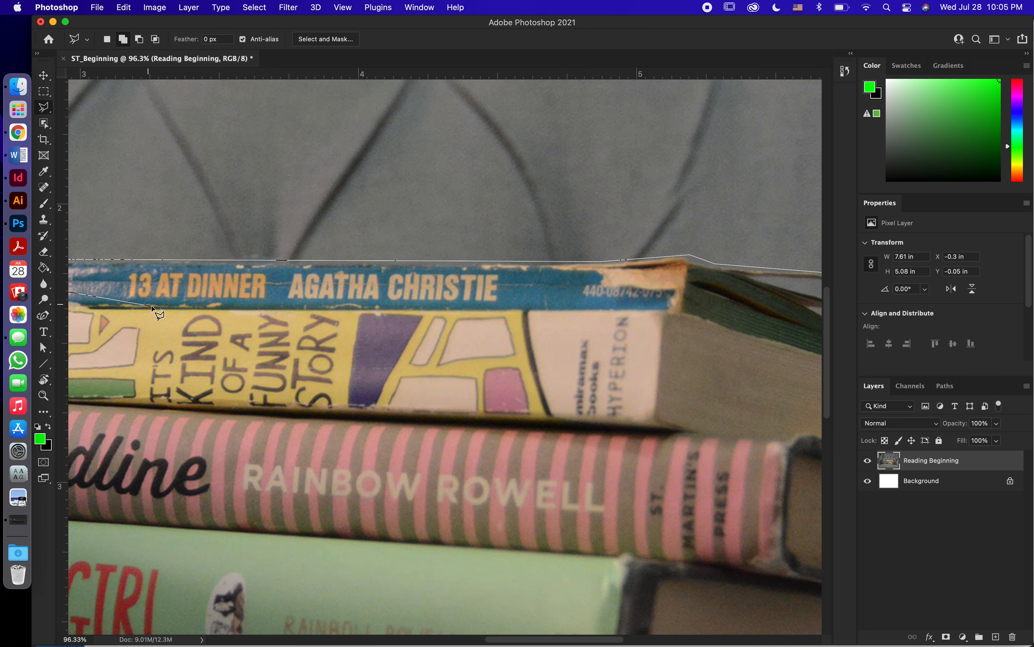
{"action": "scroll", "coordinate": [154, 306], "scroll_direction": "left", "scroll_amount": 5}
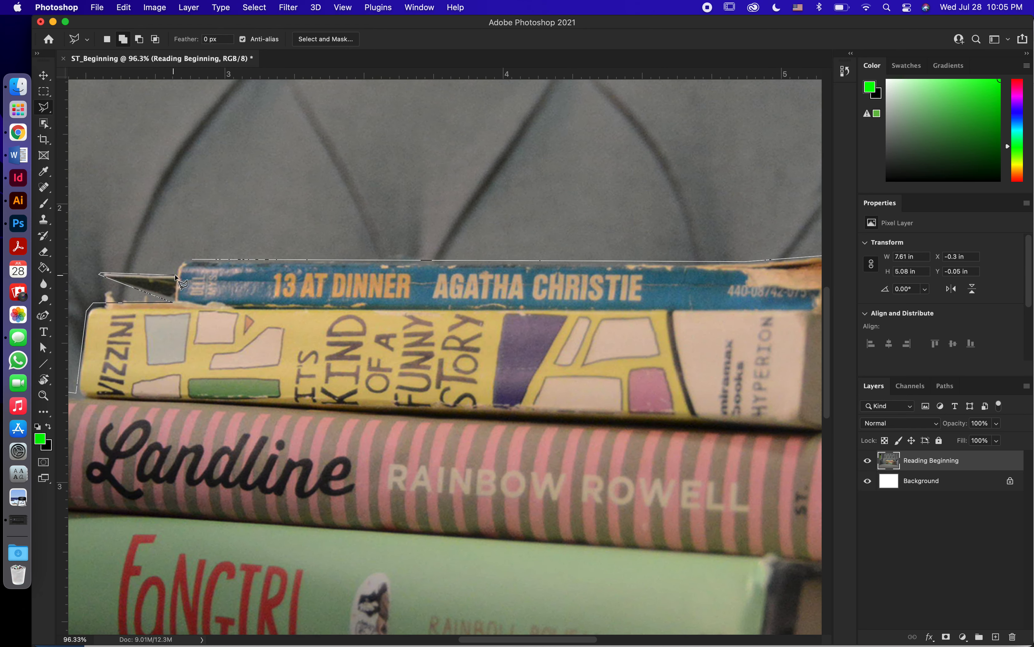
{"action": "left_click", "coordinate": [174, 274]}
{"action": "key", "text": "Escape"}
{"action": "double_click", "coordinate": [195, 261]}
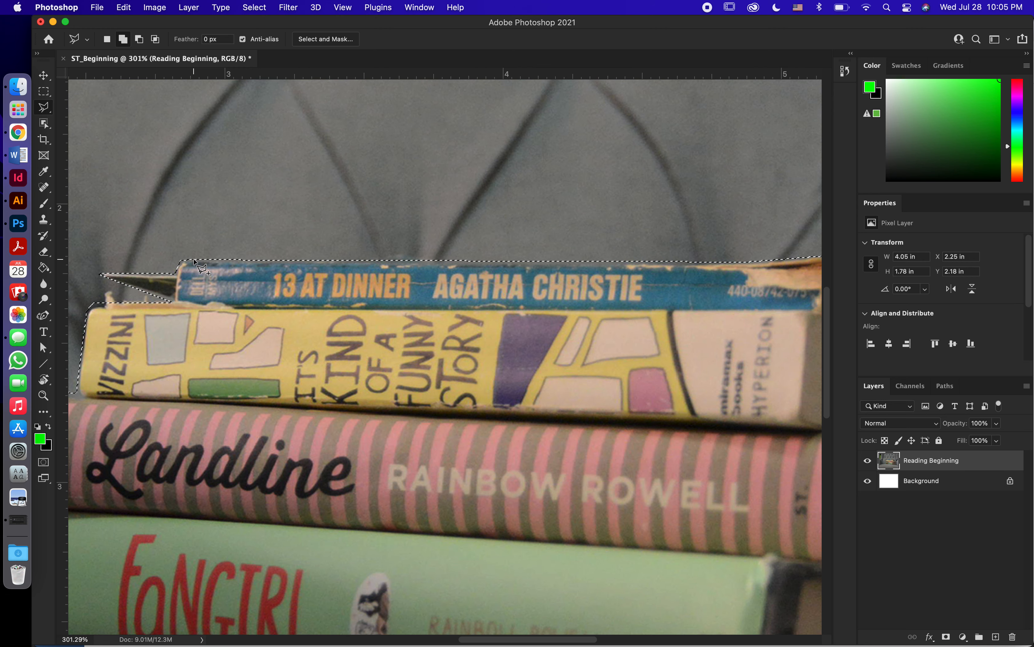
{"action": "scroll", "coordinate": [195, 261], "scroll_direction": "down", "scroll_amount": 3}
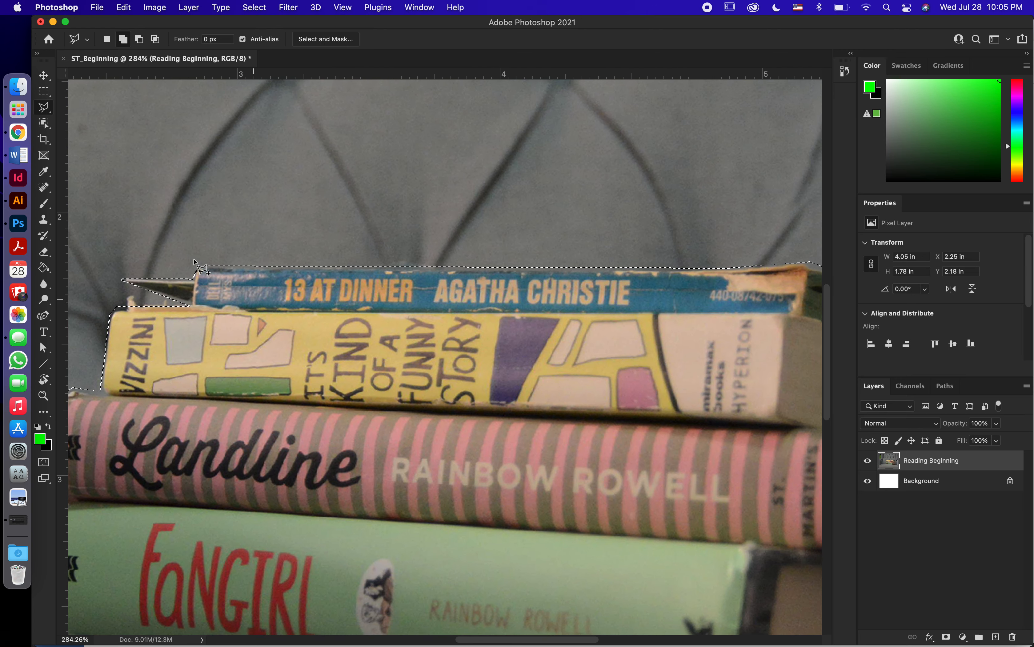
{"action": "scroll", "coordinate": [194, 261], "scroll_direction": "up", "scroll_amount": 2}
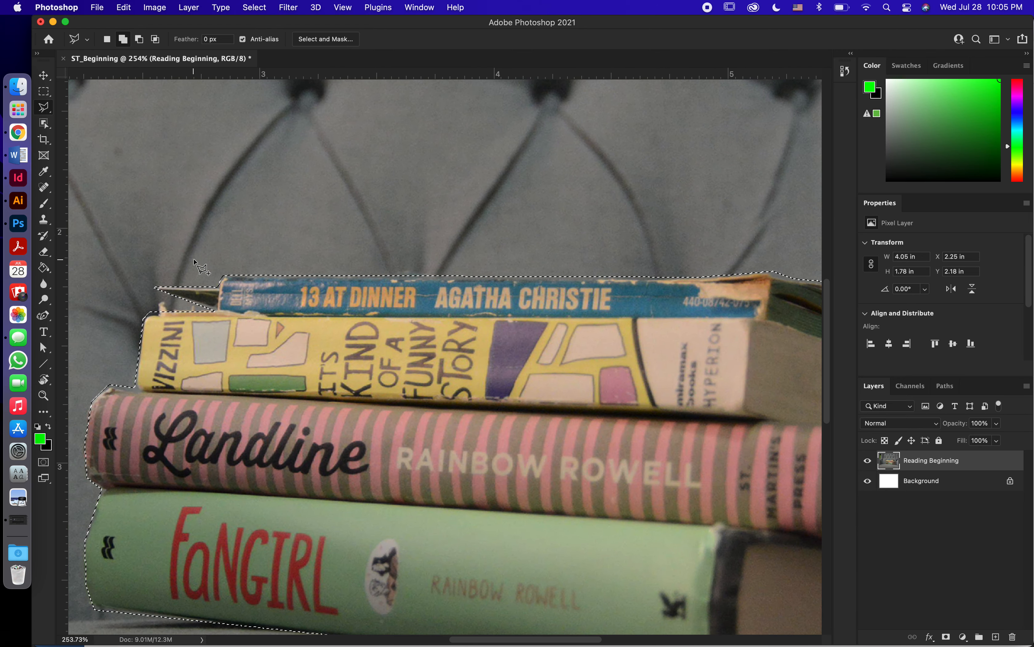
Create a new layer and fill the book-stack selection on it with the green foreground colour using the Paint Bucket
{"action": "scroll", "coordinate": [195, 261], "scroll_direction": "down", "scroll_amount": 2}
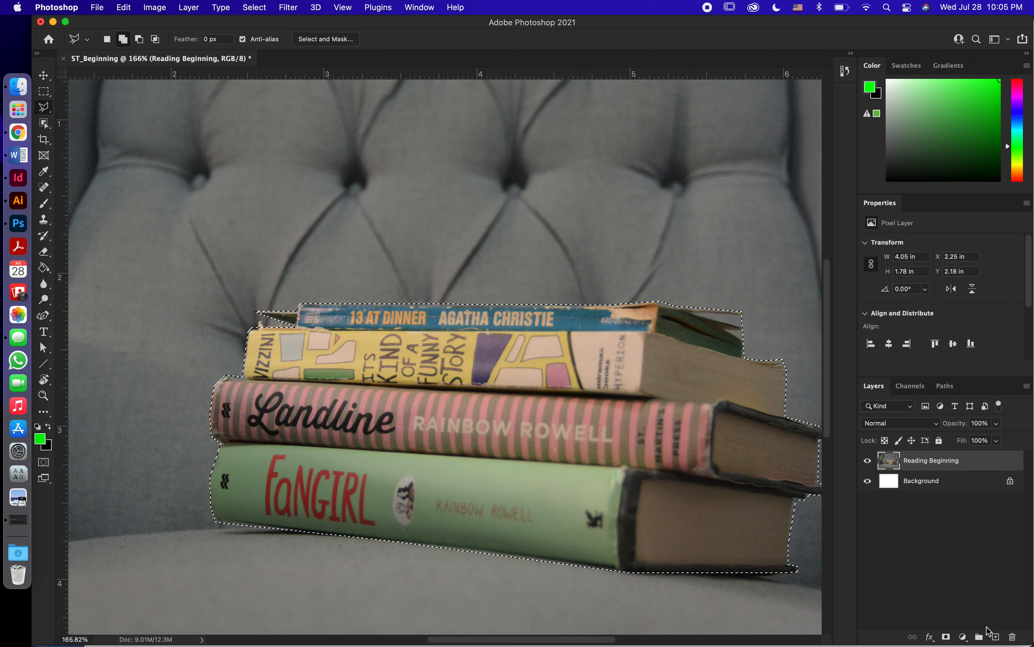
{"action": "left_click", "coordinate": [996, 637]}
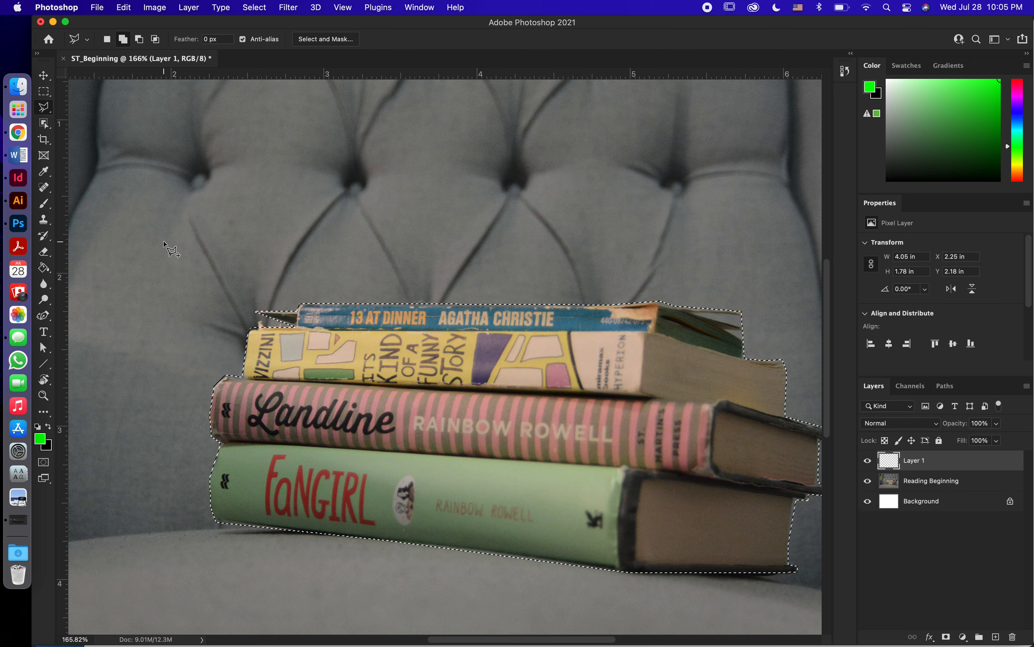
{"action": "left_click", "coordinate": [46, 272]}
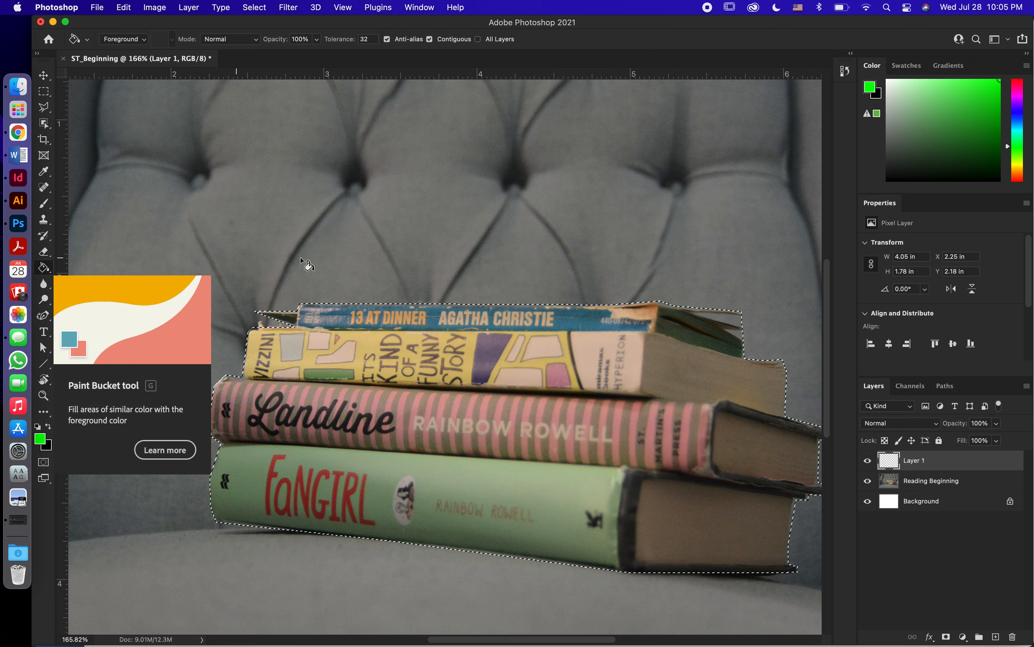
{"action": "left_click", "coordinate": [50, 269]}
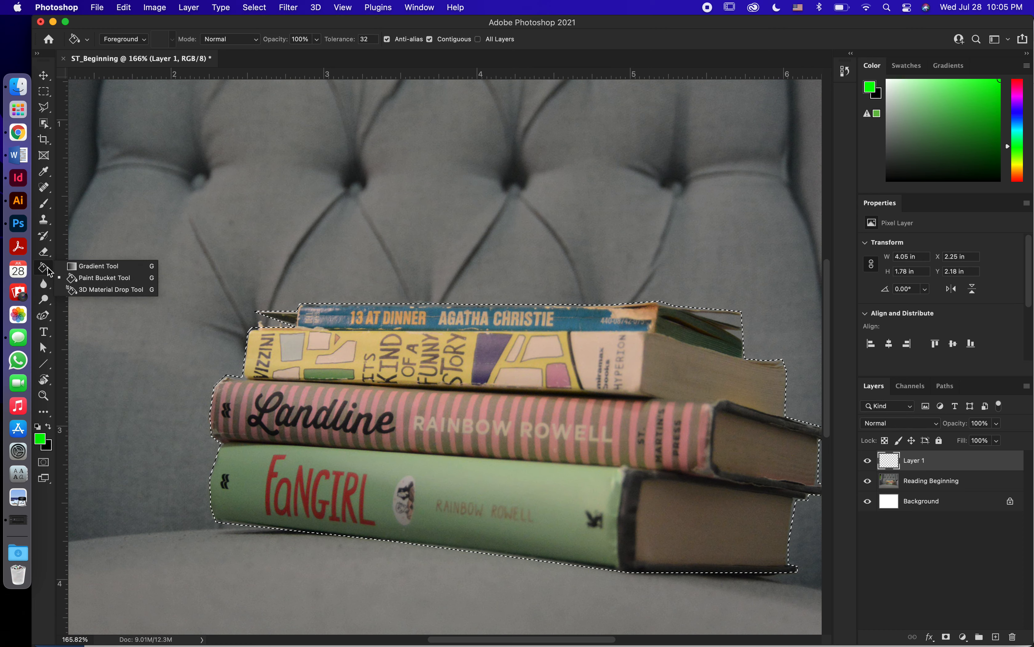
{"action": "left_click", "coordinate": [69, 281]}
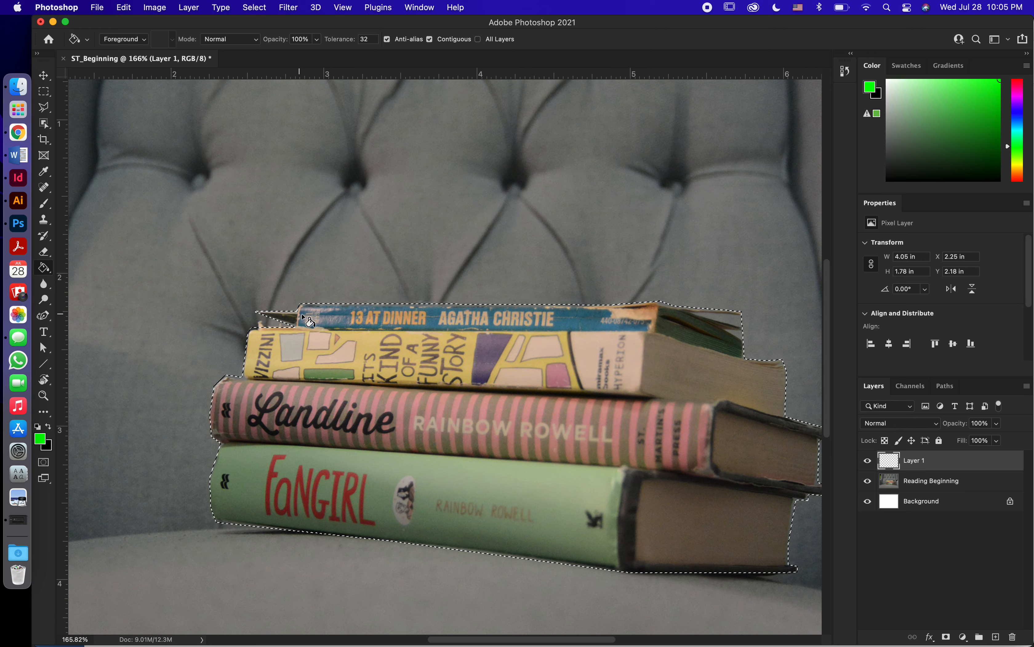
{"action": "left_click", "coordinate": [449, 401]}
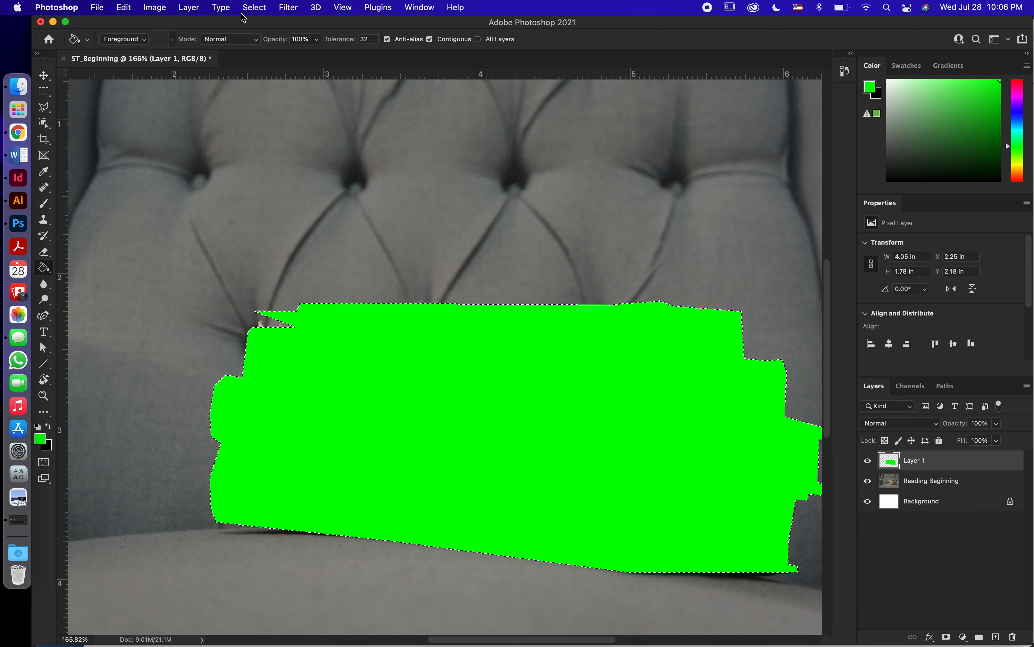
Deselect the book stack and set the green fill layer's blend mode to Soft Light
{"action": "left_click", "coordinate": [251, 9]}
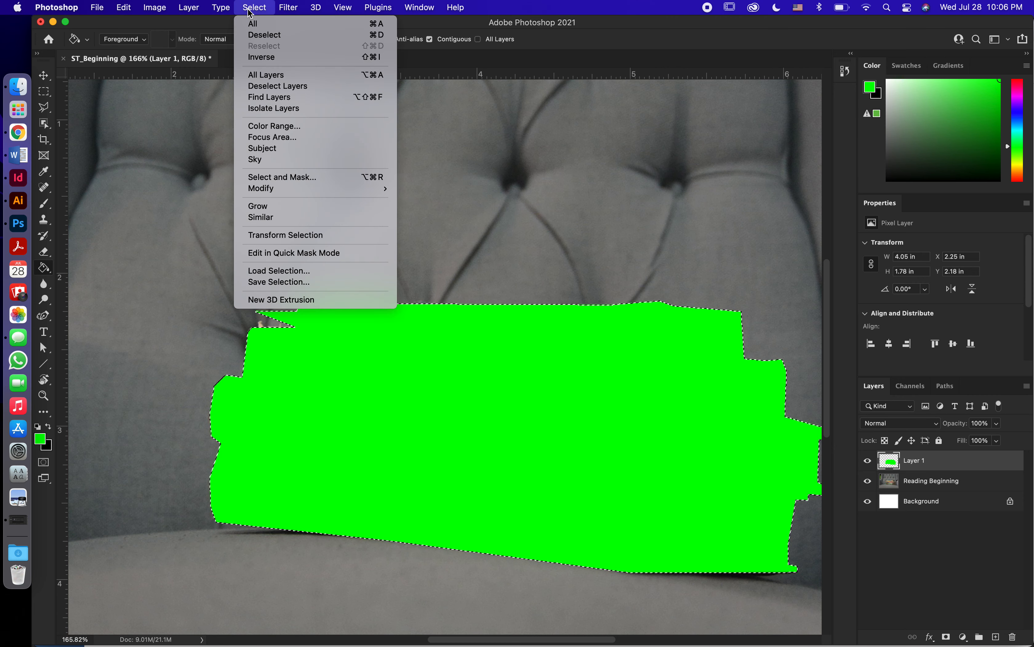
{"action": "left_click", "coordinate": [254, 35]}
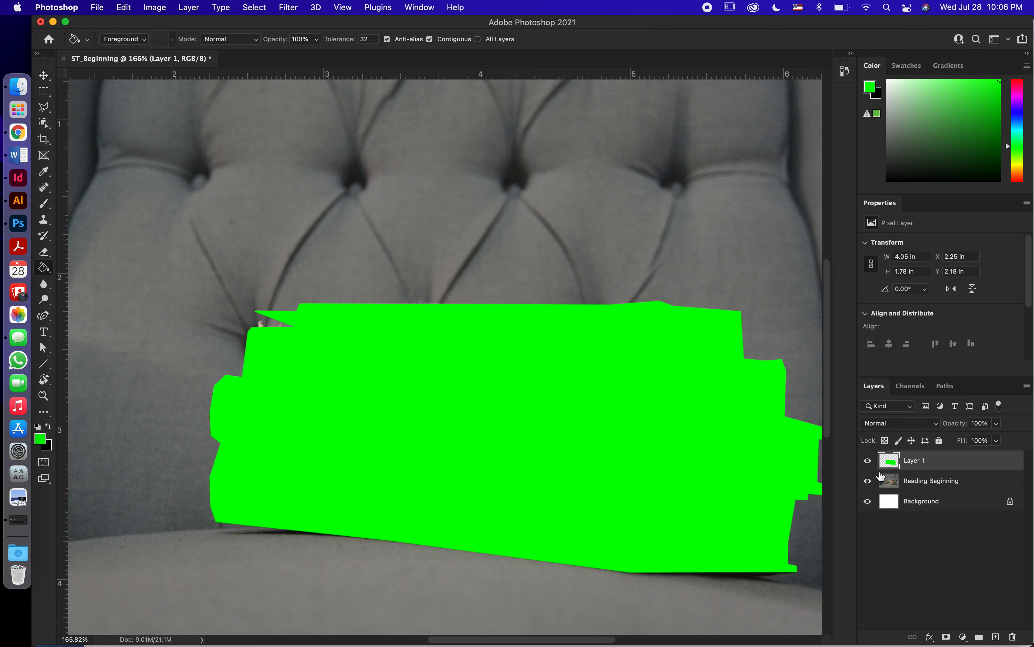
{"action": "left_click", "coordinate": [936, 425]}
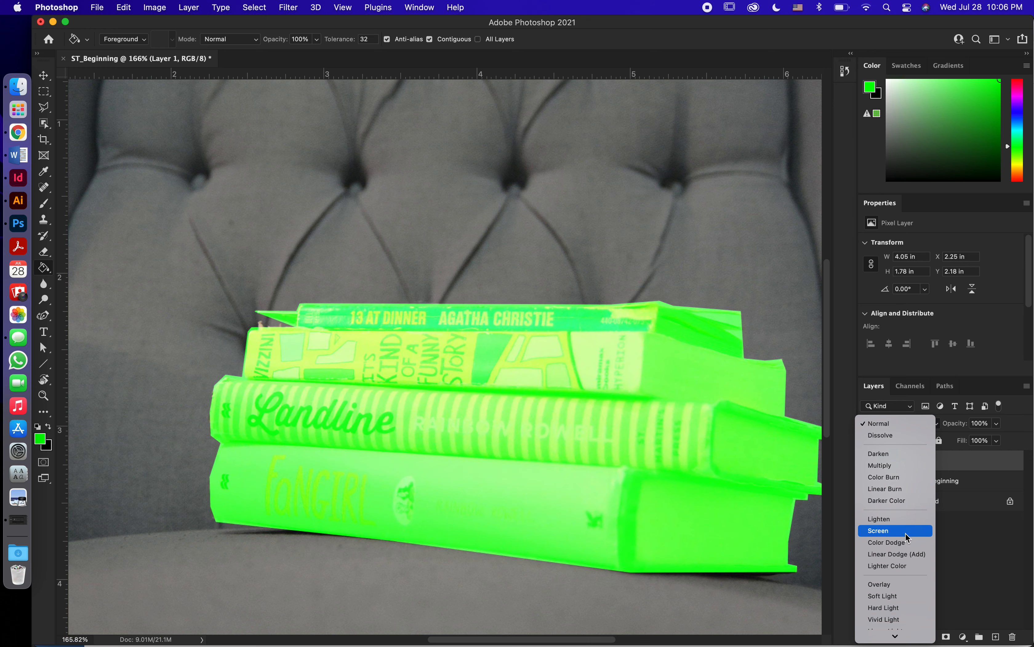
{"action": "left_click", "coordinate": [911, 597]}
{"action": "scroll", "coordinate": [572, 390], "scroll_direction": "down", "scroll_amount": 3}
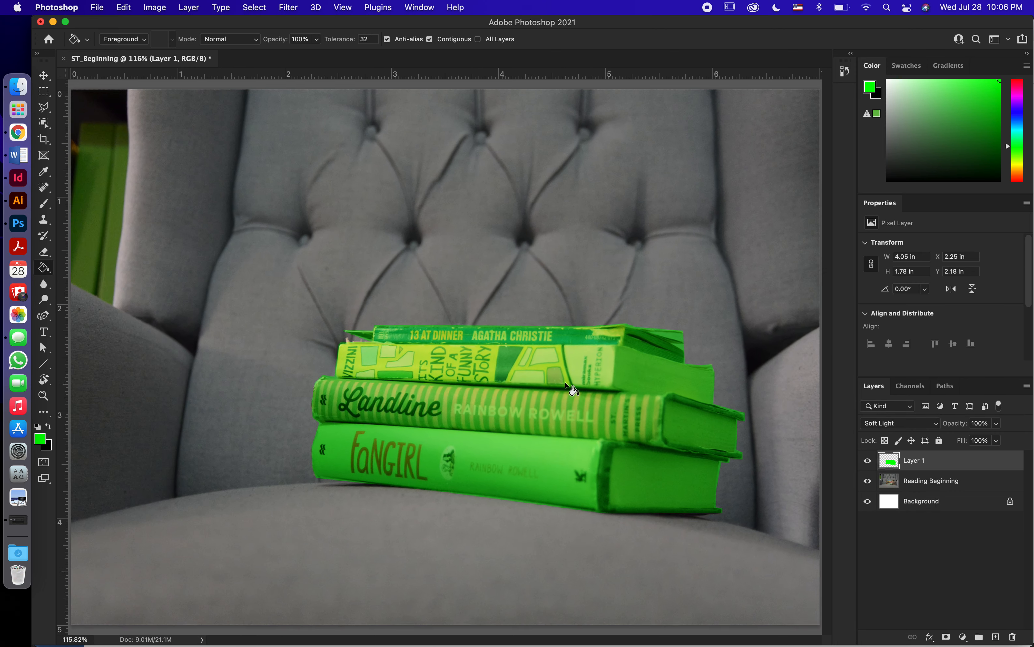
{"action": "scroll", "coordinate": [571, 390], "scroll_direction": "down", "scroll_amount": 3}
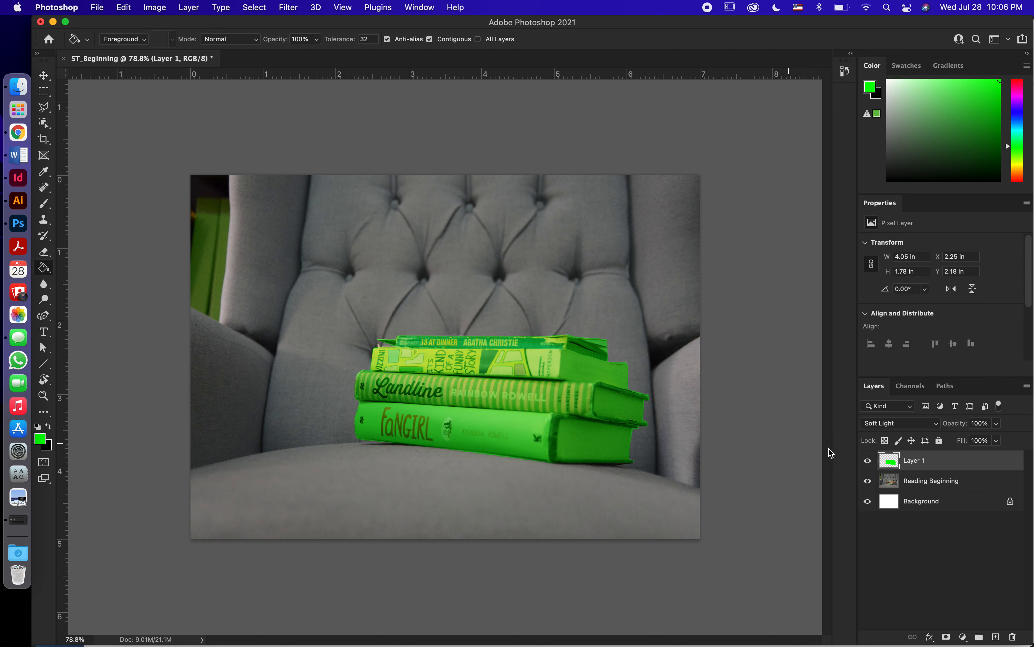
Hide the green Layer 1 and select the whole book stack with the Object Selection tool in Rectangle mode
{"action": "left_click", "coordinate": [869, 461]}
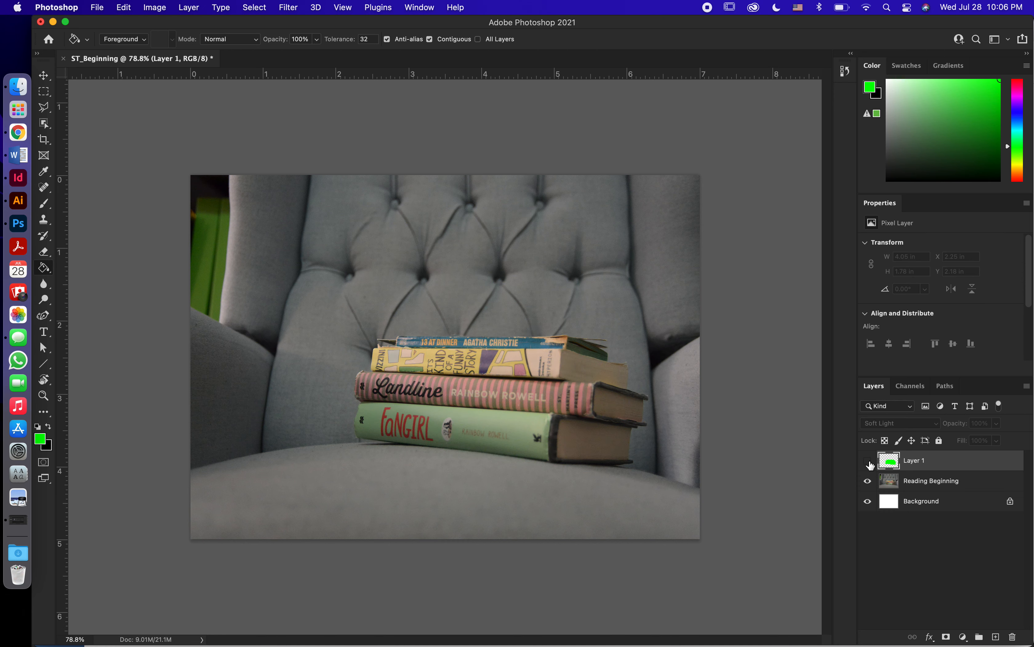
{"action": "left_click", "coordinate": [45, 124]}
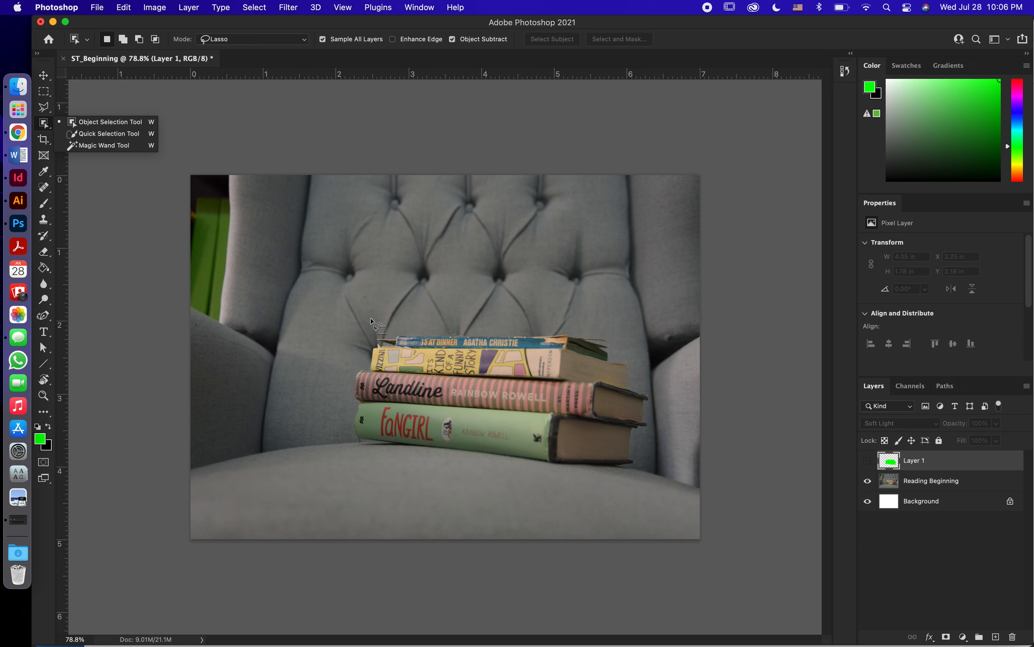
{"action": "left_click", "coordinate": [124, 138]}
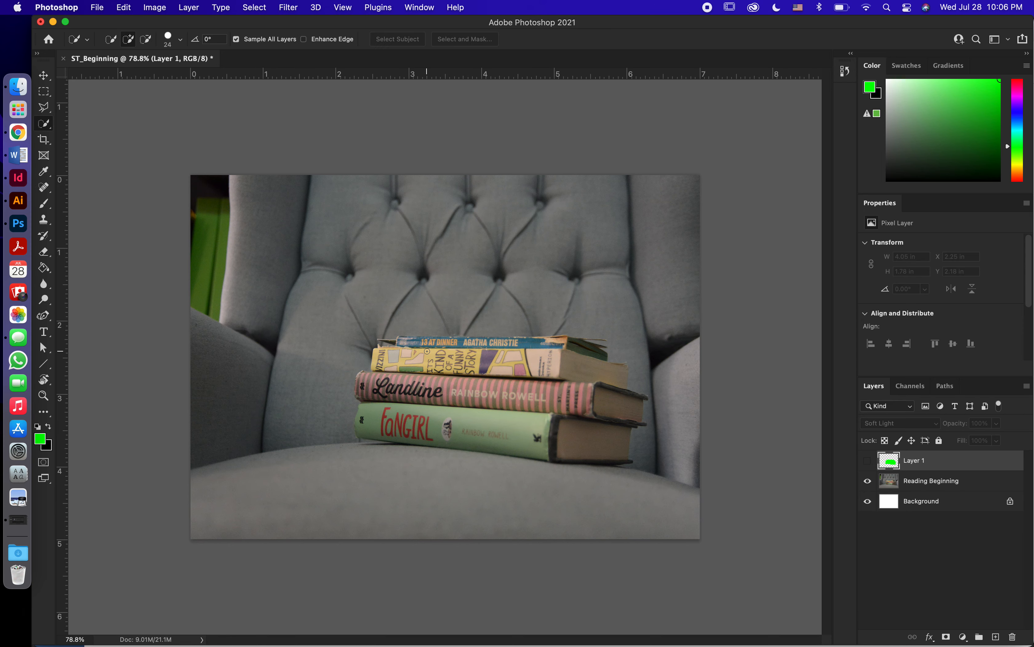
{"action": "scroll", "coordinate": [425, 342], "scroll_direction": "up", "scroll_amount": 3}
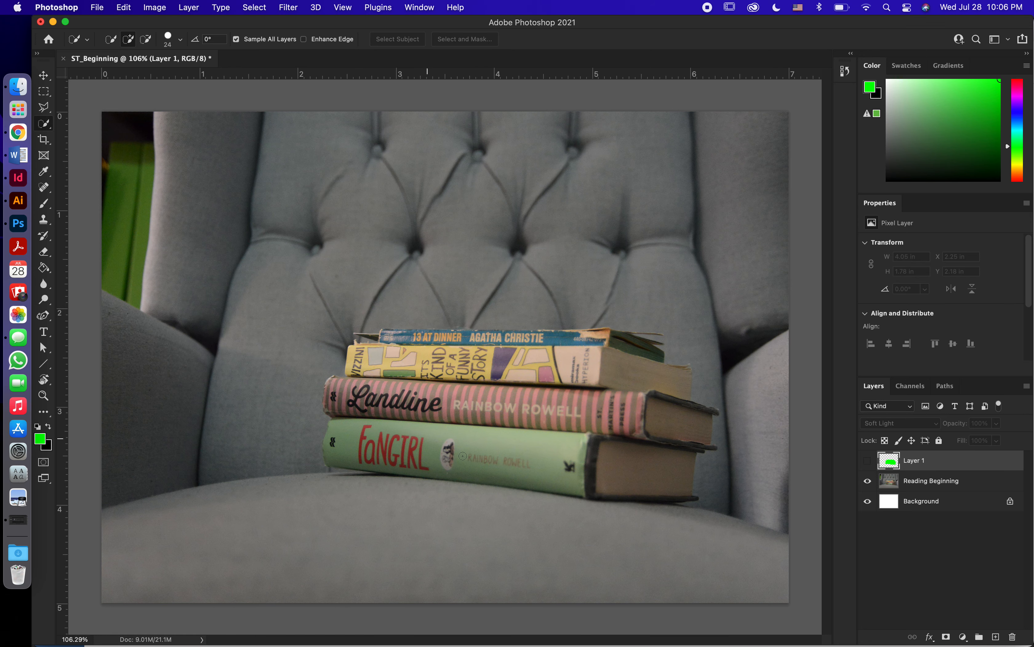
{"action": "left_click", "coordinate": [45, 124]}
{"action": "left_click", "coordinate": [93, 123]}
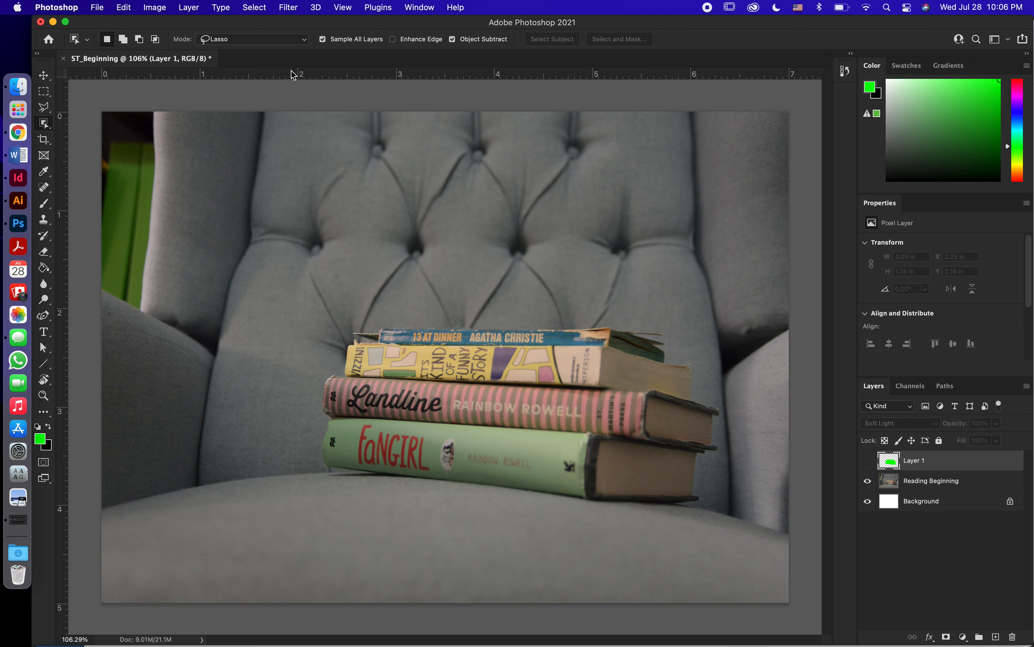
{"action": "left_click", "coordinate": [299, 44]}
{"action": "left_click", "coordinate": [291, 28]}
{"action": "left_click_drag", "start_coordinate": [322, 310], "coordinate": [724, 520]}
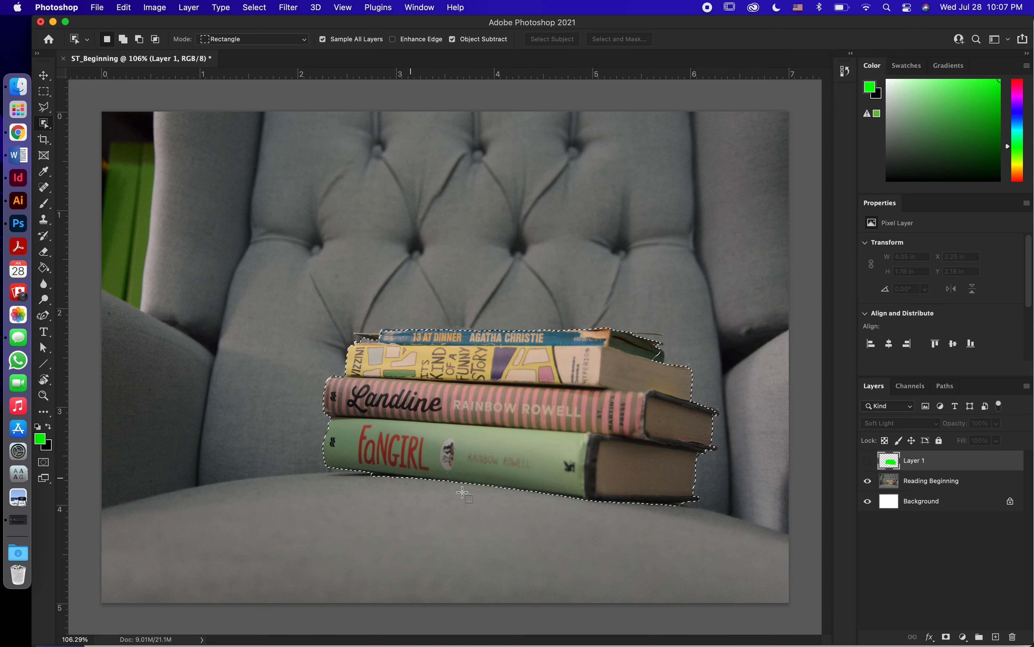
Subtract the shadow strip beneath Fangirl's spine from the selection with the Polygonal Lasso
{"action": "scroll", "coordinate": [650, 453], "scroll_direction": "up", "scroll_amount": 5}
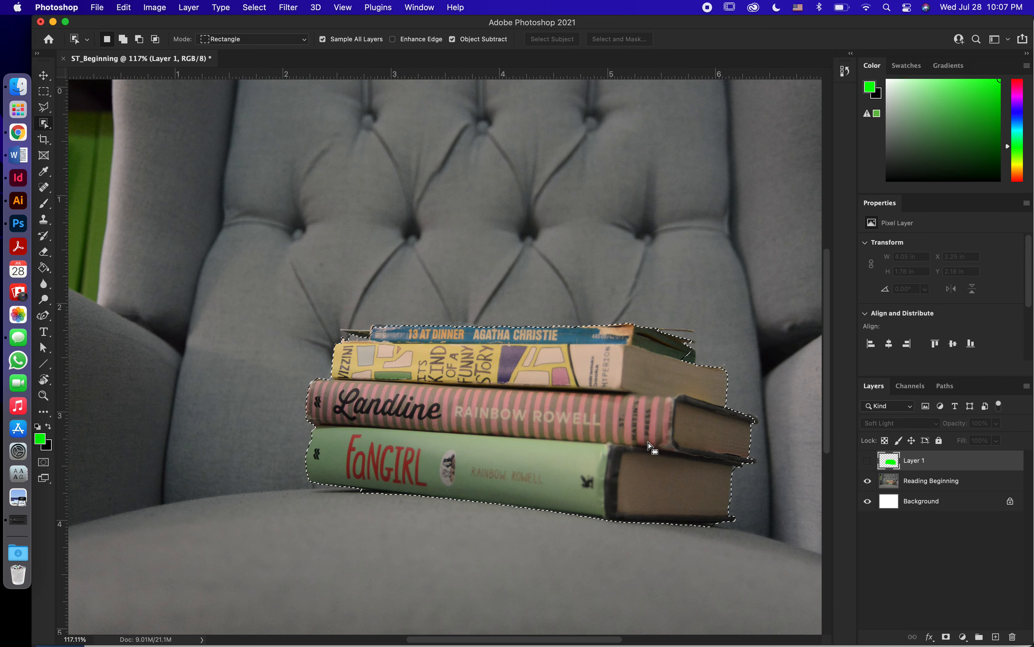
{"action": "scroll", "coordinate": [447, 335], "scroll_direction": "up", "scroll_amount": 1}
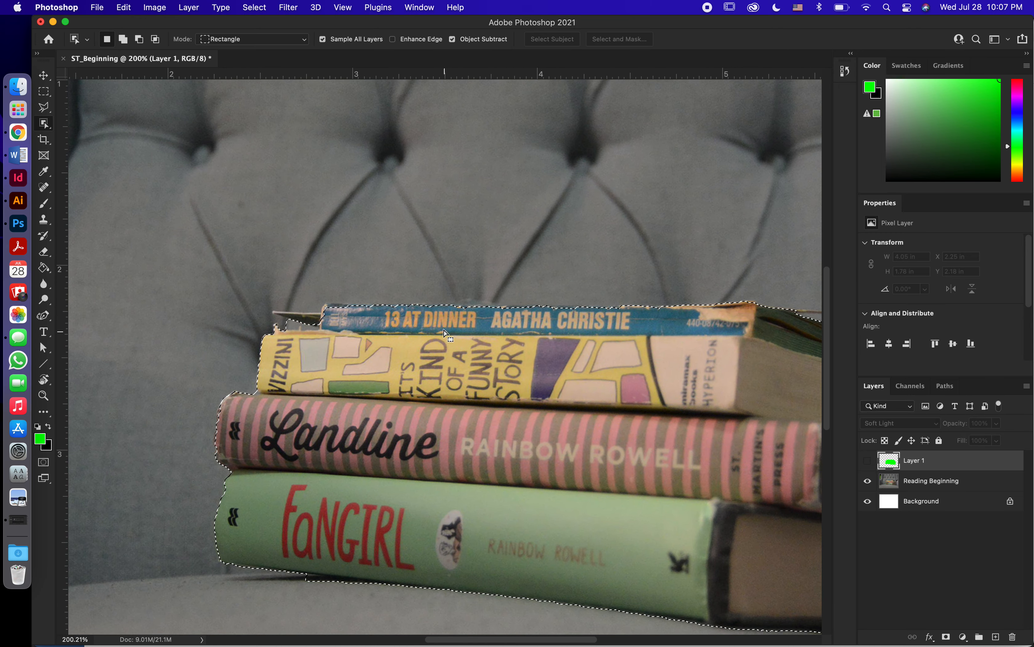
{"action": "left_click", "coordinate": [47, 108]}
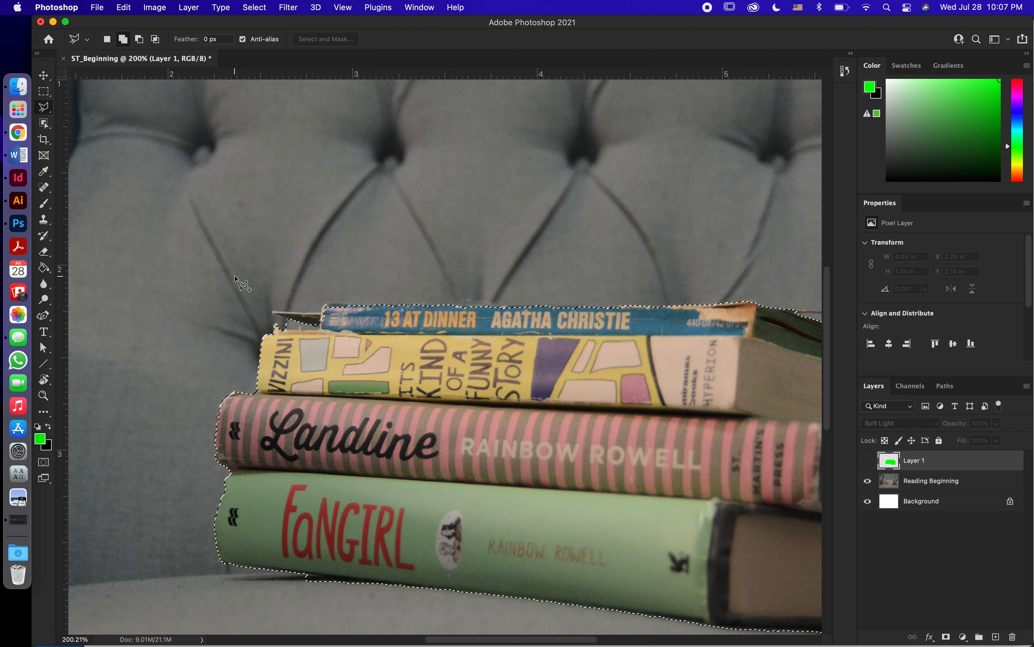
{"action": "key", "text": "alt"}
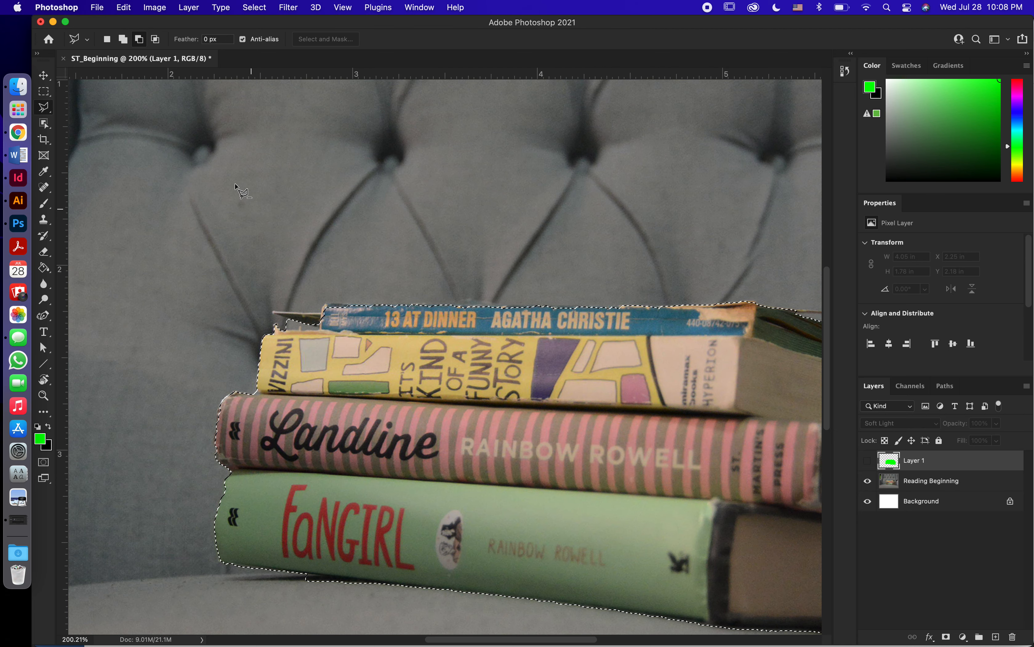
{"action": "left_click", "coordinate": [139, 40]}
{"action": "left_click", "coordinate": [221, 562]}
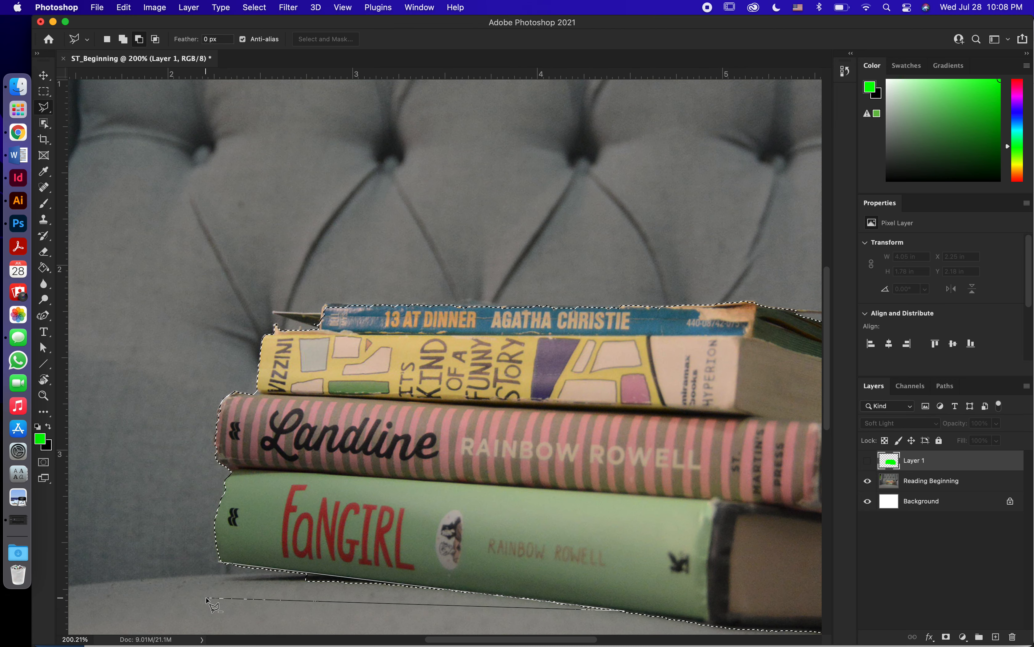
{"action": "scroll", "coordinate": [206, 599], "scroll_direction": "up", "scroll_amount": 5}
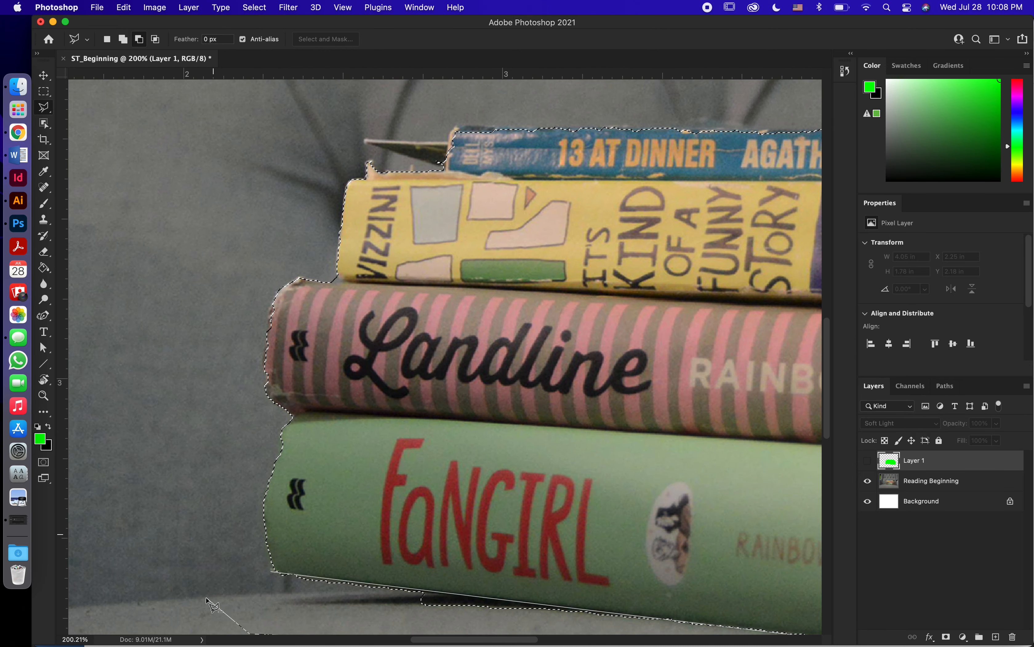
{"action": "scroll", "coordinate": [206, 599], "scroll_direction": "down", "scroll_amount": 2}
{"action": "left_click", "coordinate": [250, 603]}
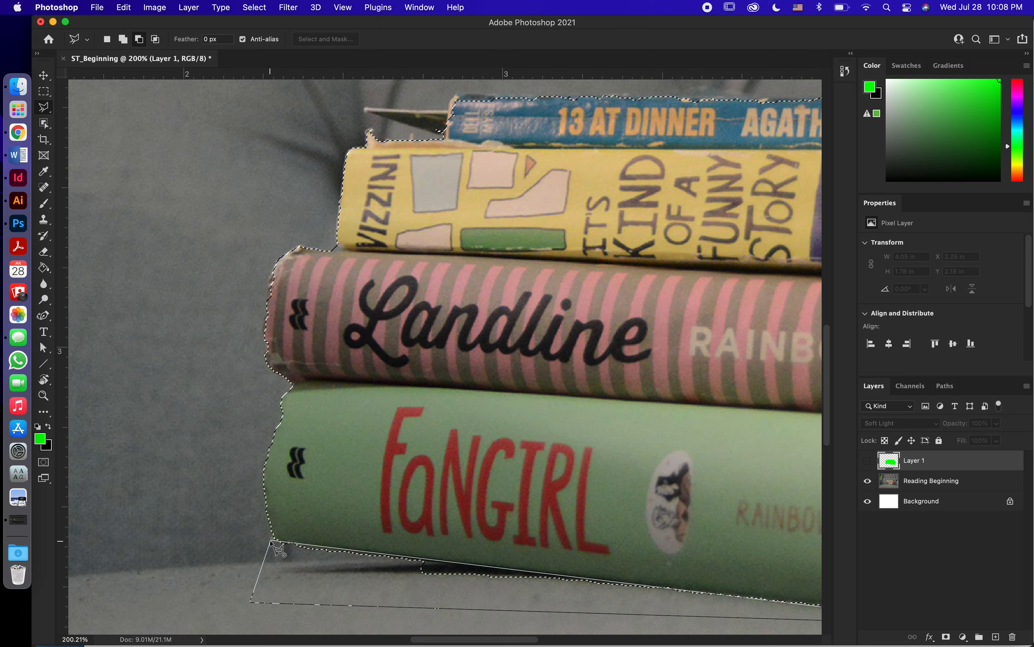
{"action": "left_click", "coordinate": [271, 542]}
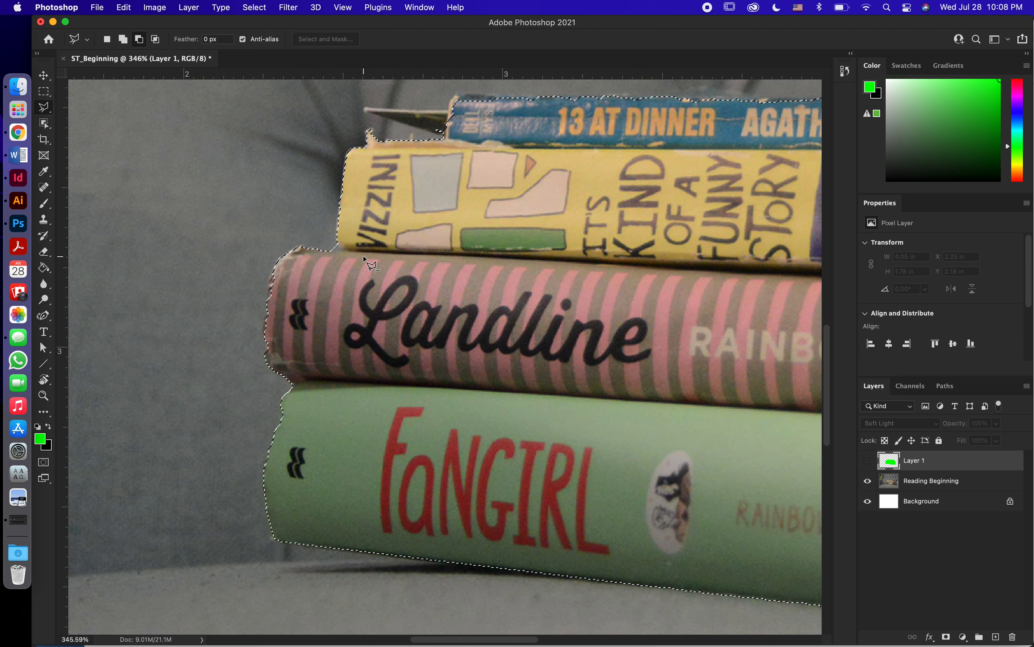
Switch the Polygonal Lasso to adding and trace around the blue book's protruding left cover to its spine's upper left corner
{"action": "left_click", "coordinate": [124, 39]}
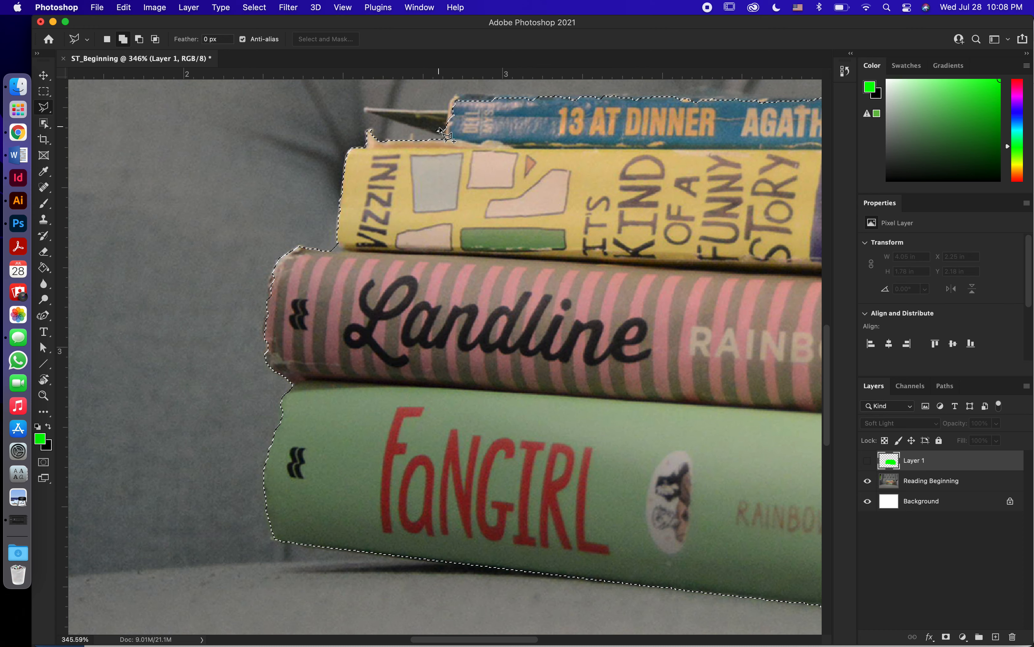
{"action": "left_click", "coordinate": [363, 112]}
{"action": "left_click", "coordinate": [364, 106]}
{"action": "left_click", "coordinate": [451, 110]}
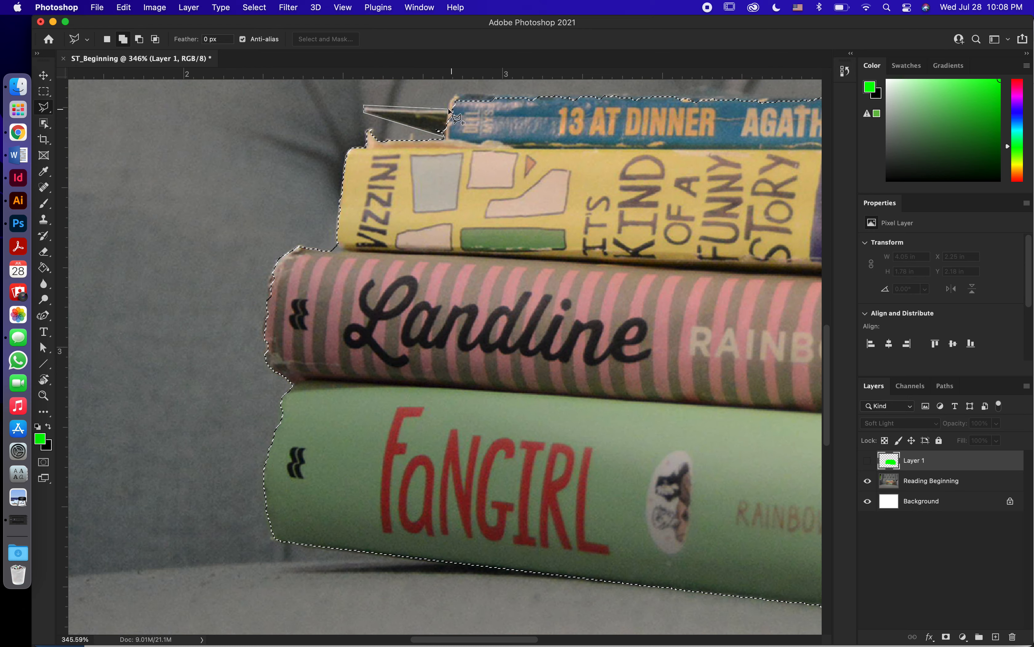
{"action": "left_click", "coordinate": [452, 92]}
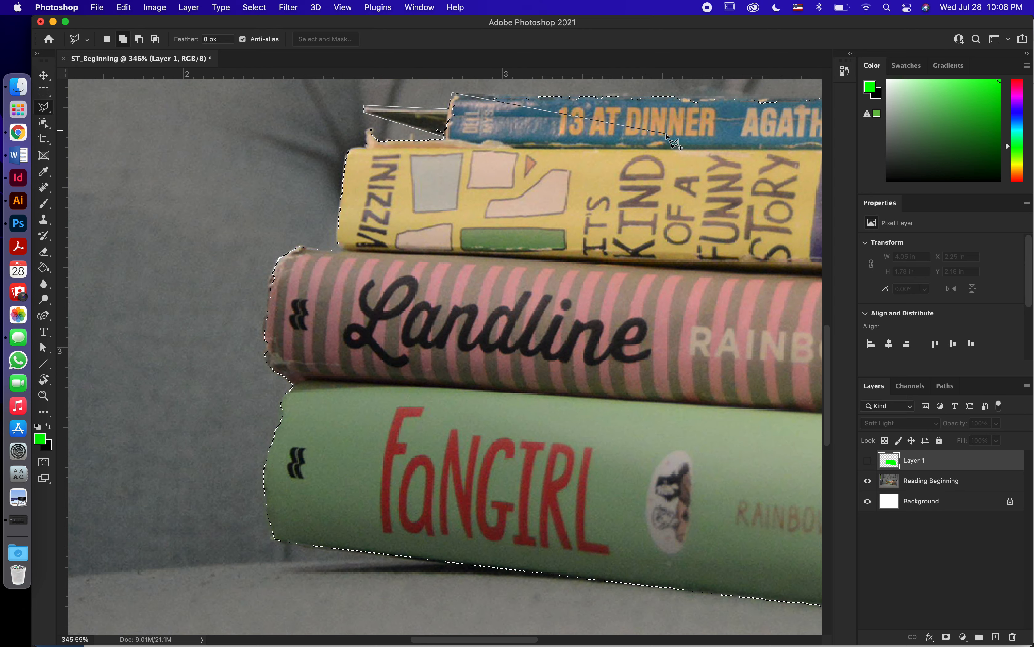
Extend the added lasso outline along the blue book's top edge to the spine's upper right corner
{"action": "scroll", "coordinate": [556, 115], "scroll_direction": "right", "scroll_amount": 10}
{"action": "scroll", "coordinate": [555, 115], "scroll_direction": "up", "scroll_amount": 2}
{"action": "scroll", "coordinate": [666, 136], "scroll_direction": "right", "scroll_amount": 5}
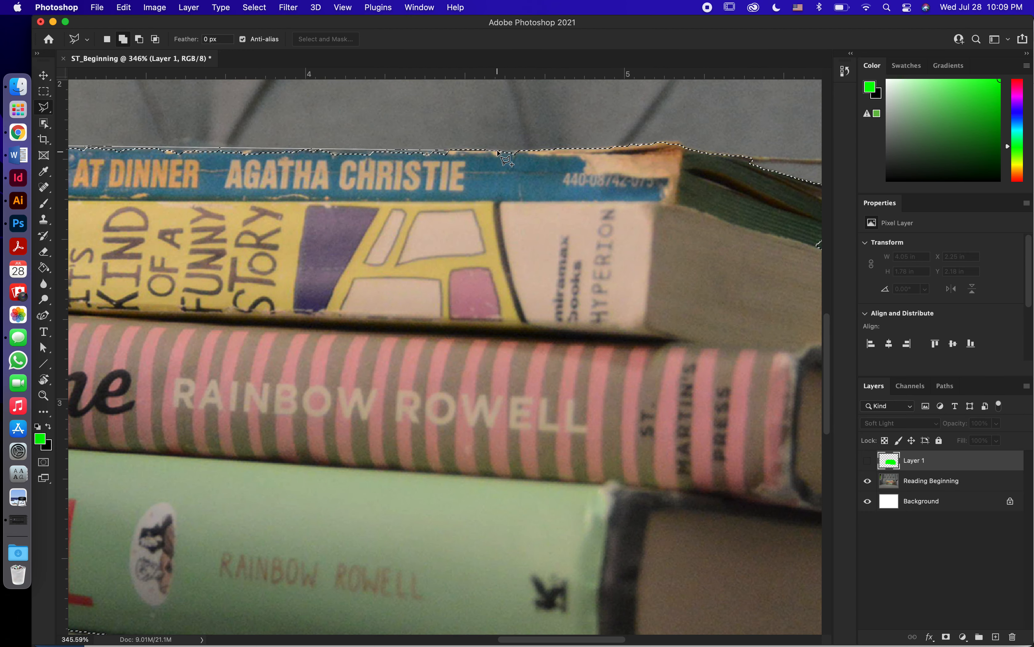
{"action": "left_click", "coordinate": [670, 144]}
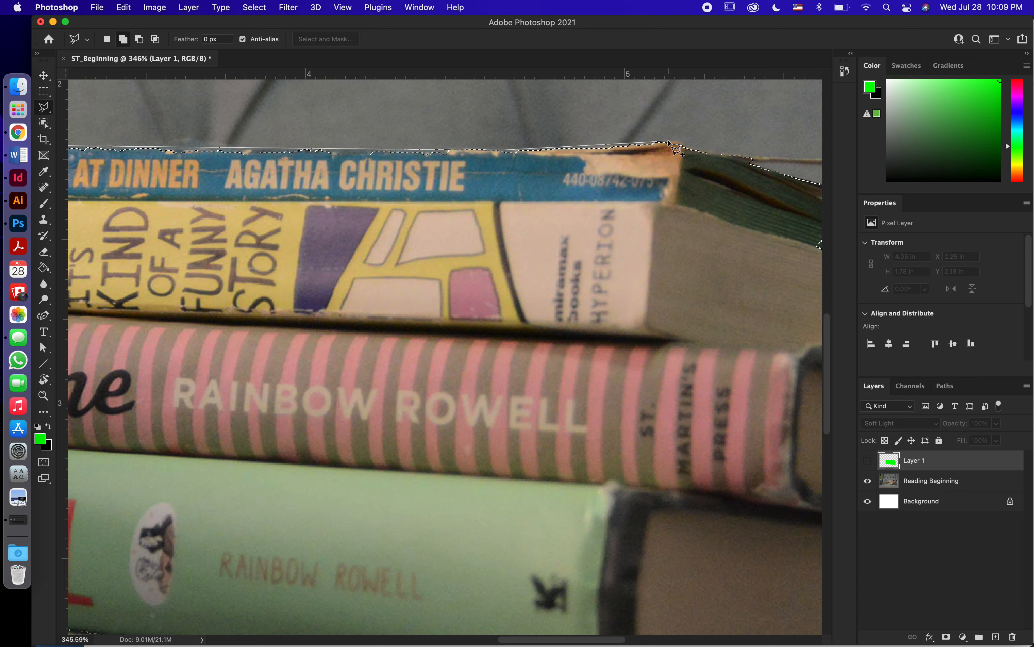
Trace the added lasso around the blue book's loose pages and green page block, and close it inside the stack
{"action": "scroll", "coordinate": [669, 146], "scroll_direction": "right", "scroll_amount": 5}
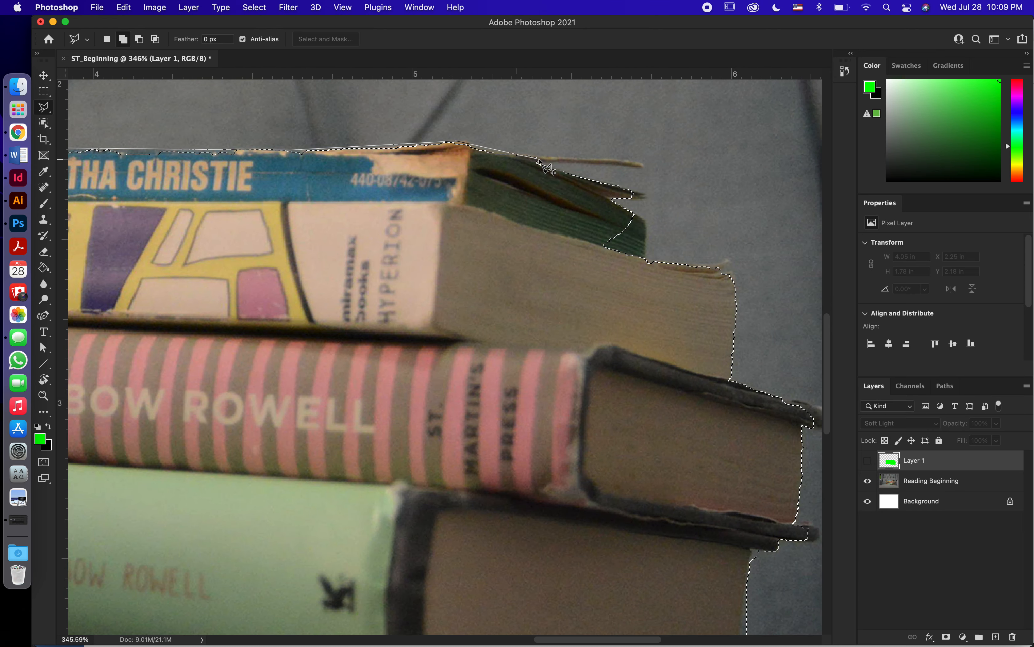
{"action": "left_click", "coordinate": [643, 165]}
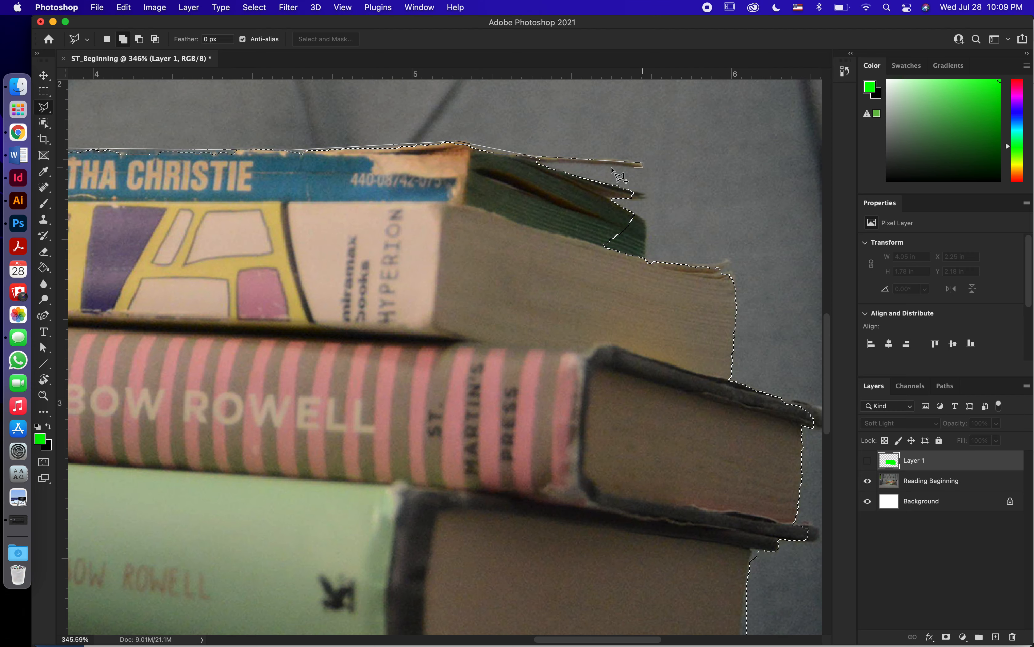
{"action": "left_click", "coordinate": [535, 158]}
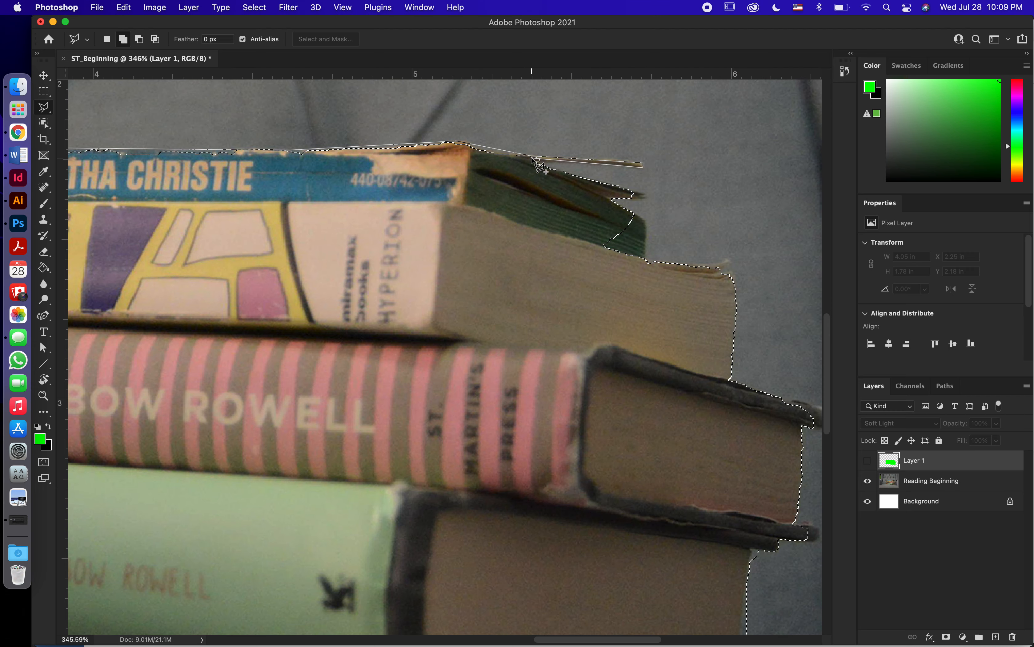
{"action": "left_click", "coordinate": [647, 195]}
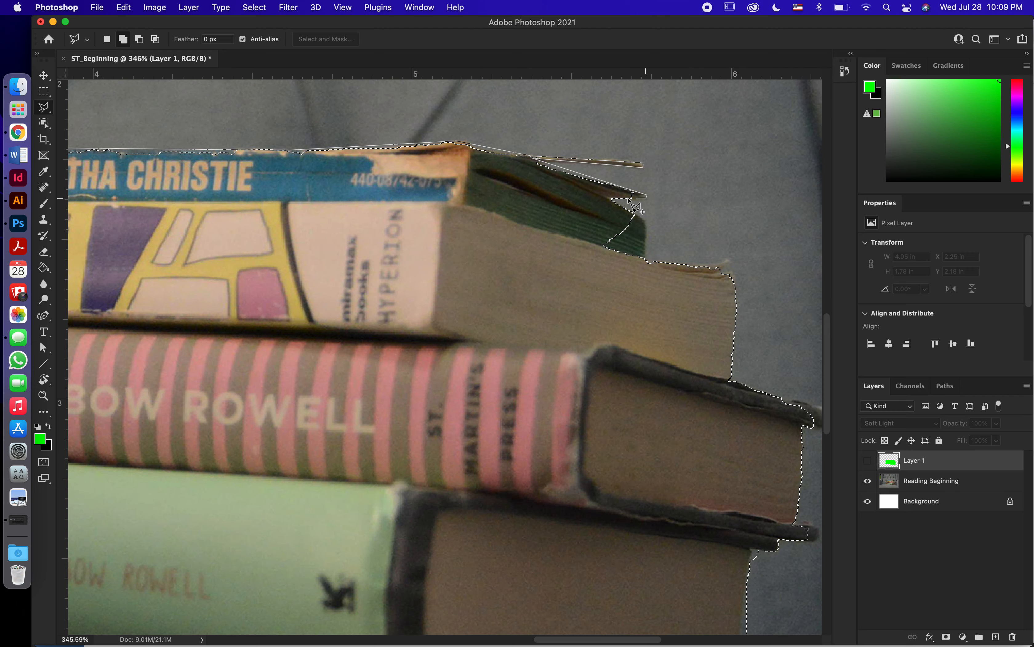
{"action": "left_click", "coordinate": [608, 198]}
{"action": "left_click", "coordinate": [646, 217]}
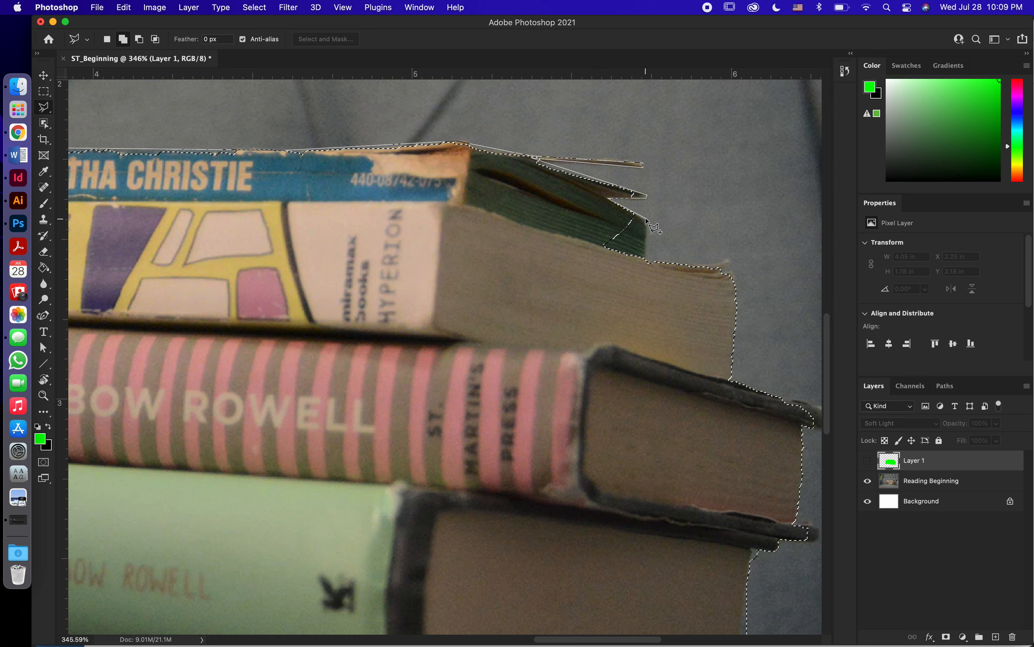
{"action": "left_click", "coordinate": [646, 262]}
{"action": "double_click", "coordinate": [562, 265]}
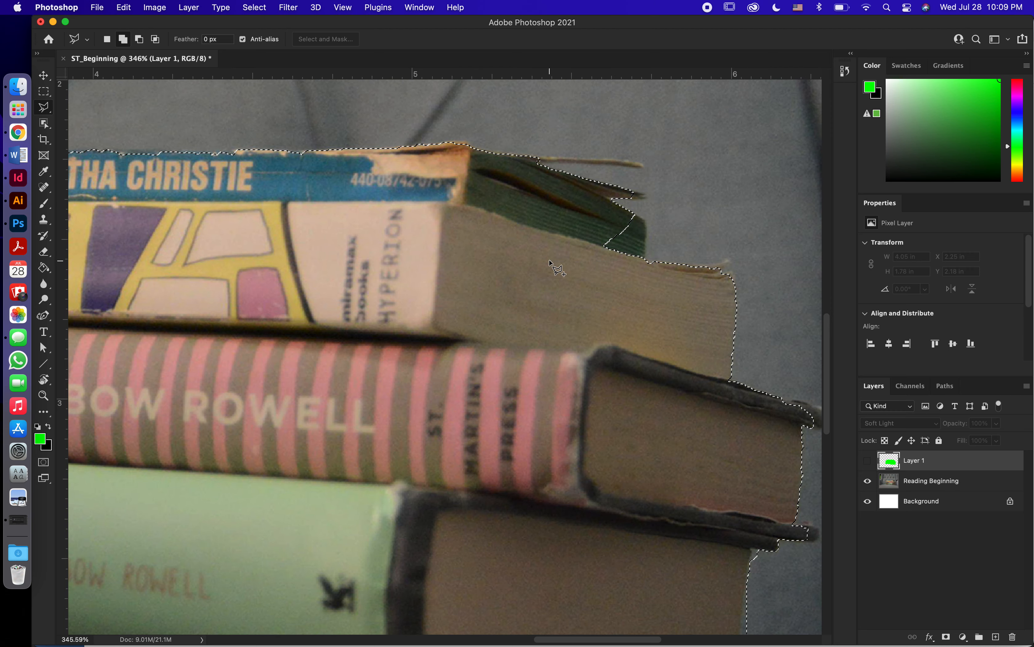
Add the protruding outer corner of Landline's upper back cover to the selection with the Polygonal Lasso
{"action": "scroll", "coordinate": [560, 265], "scroll_direction": "down", "scroll_amount": 2}
{"action": "scroll", "coordinate": [556, 268], "scroll_direction": "down", "scroll_amount": 2}
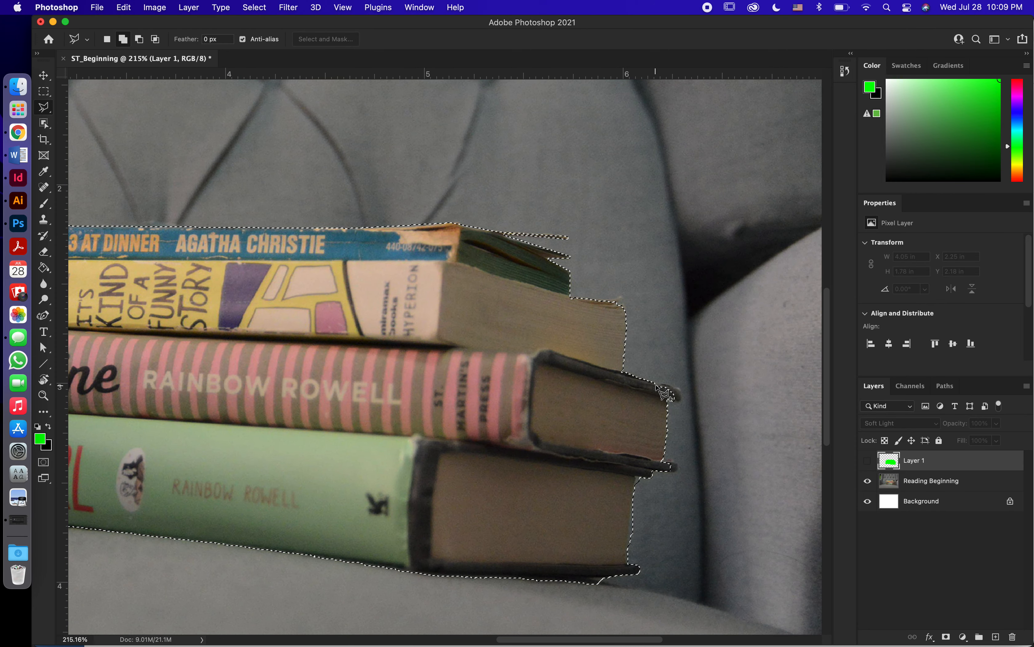
{"action": "left_click", "coordinate": [680, 391]}
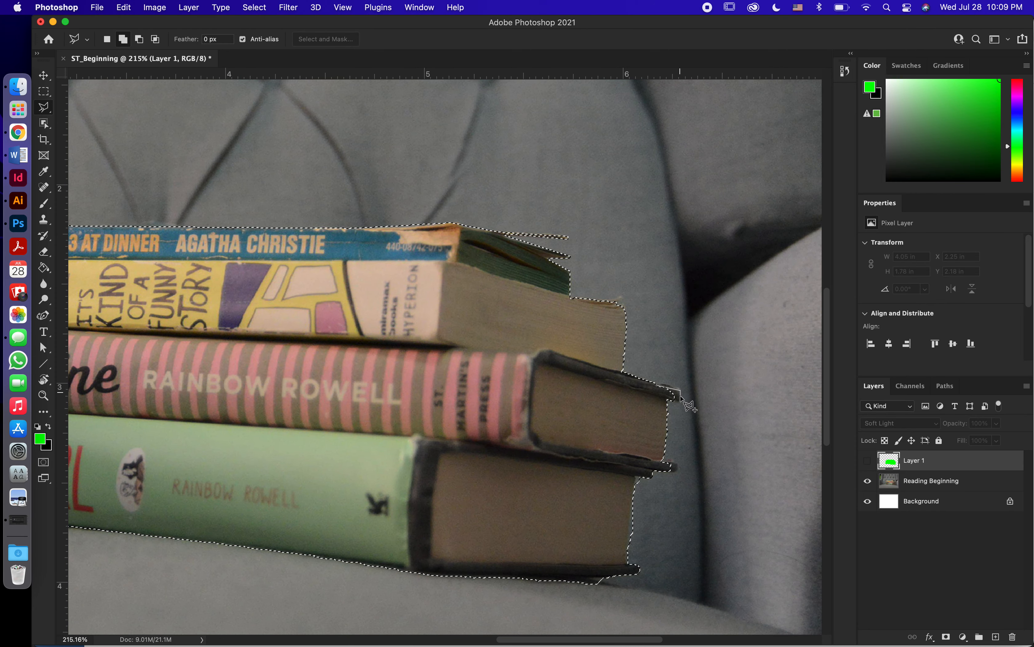
{"action": "left_click", "coordinate": [680, 403]}
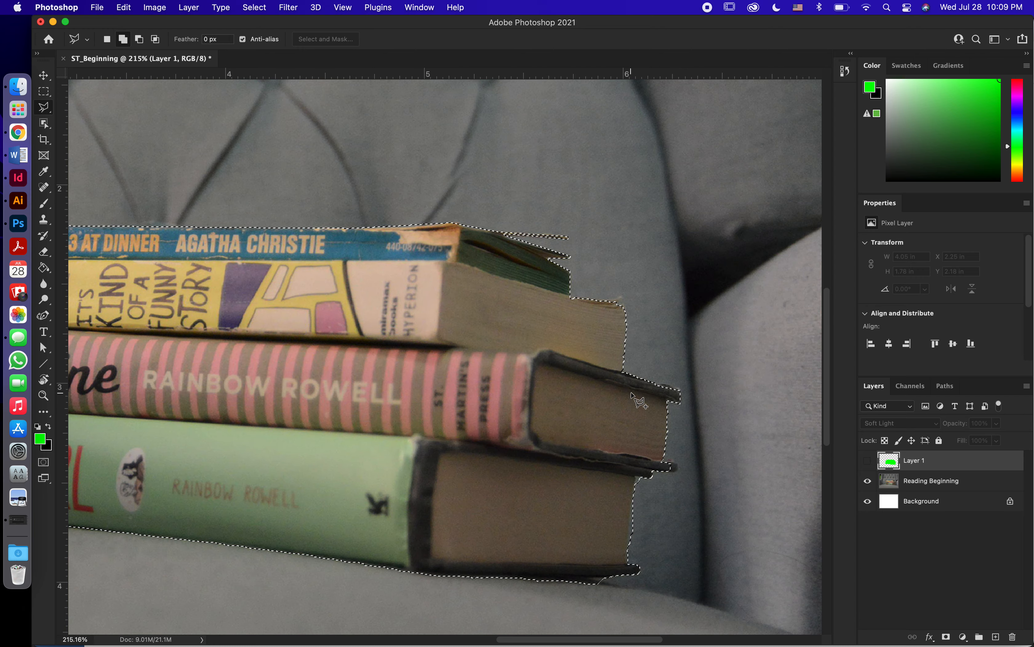
Fill the refined book selection with violet on a new layer using the Paint Bucket, and deselect it
{"action": "scroll", "coordinate": [633, 394], "scroll_direction": "down", "scroll_amount": 2}
{"action": "scroll", "coordinate": [631, 394], "scroll_direction": "down", "scroll_amount": 1}
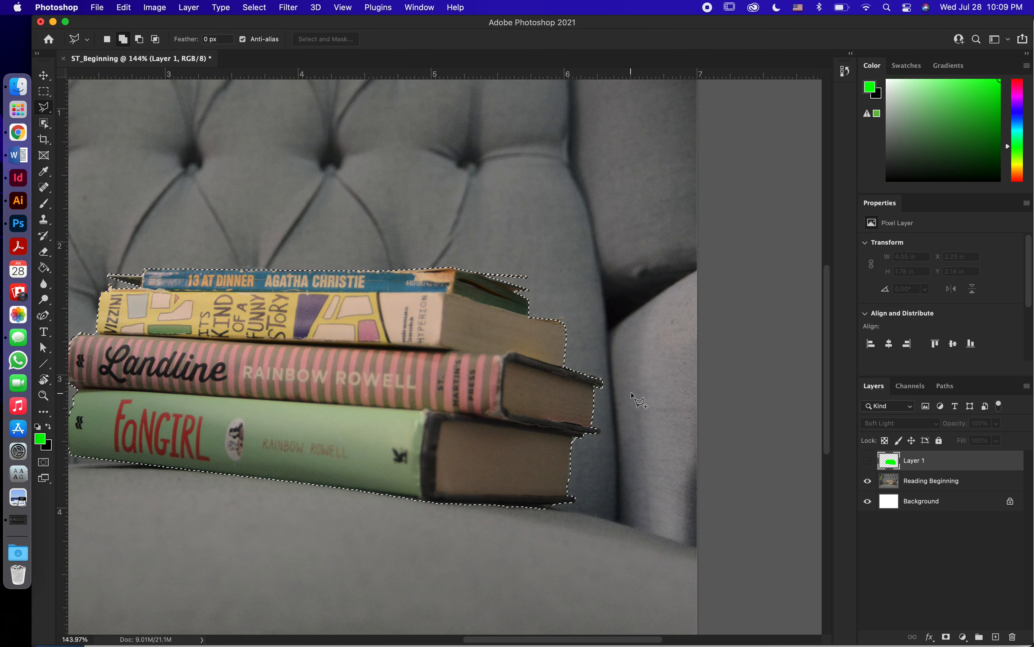
{"action": "scroll", "coordinate": [632, 394], "scroll_direction": "left", "scroll_amount": 5}
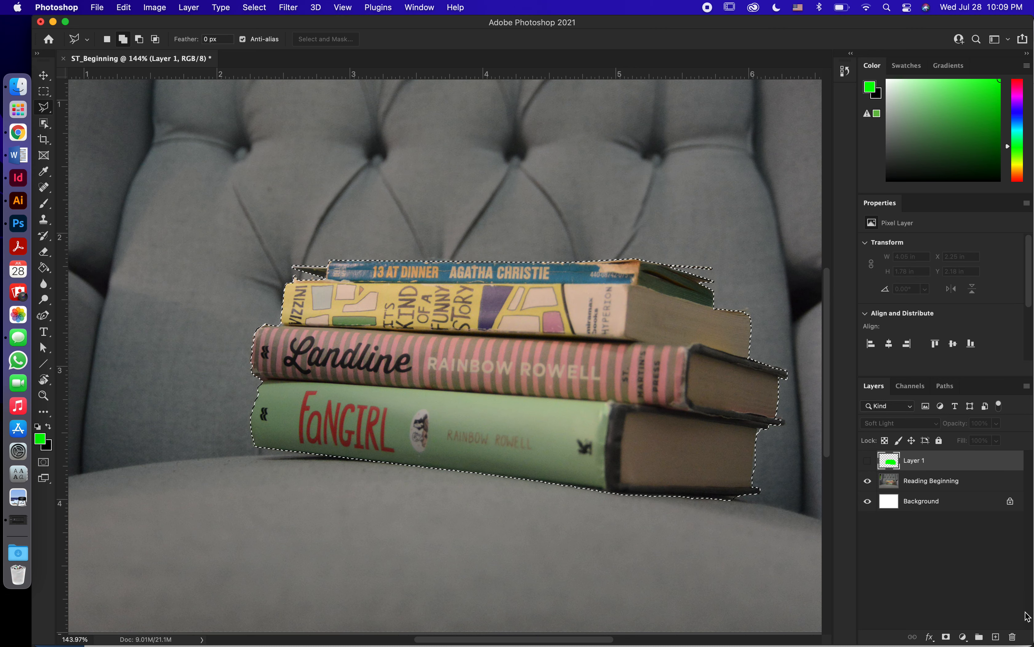
{"action": "left_click", "coordinate": [997, 638]}
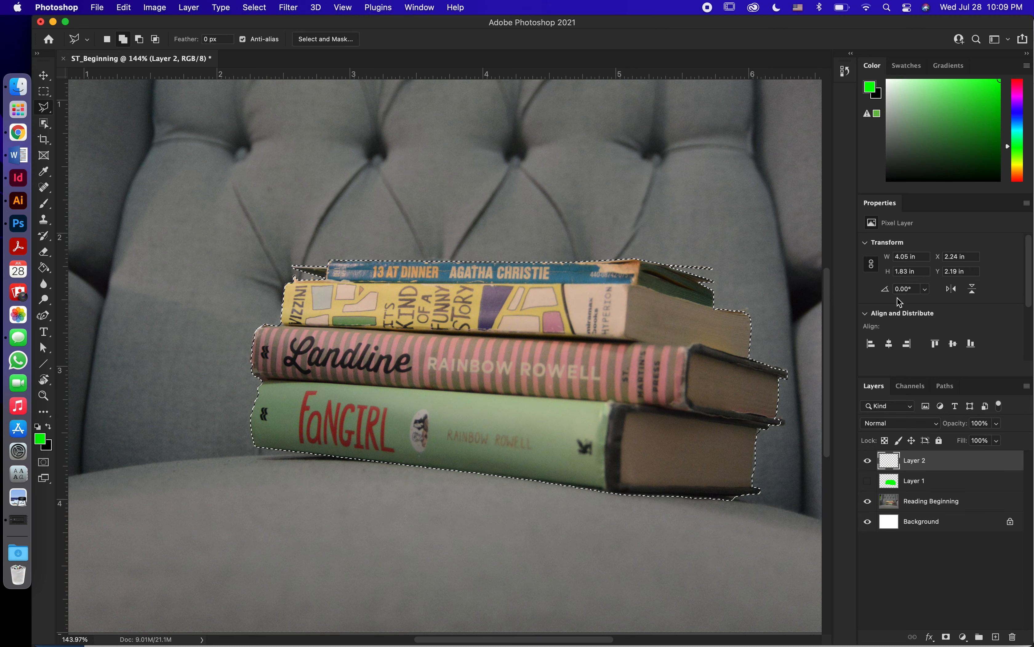
{"action": "left_click", "coordinate": [1019, 104]}
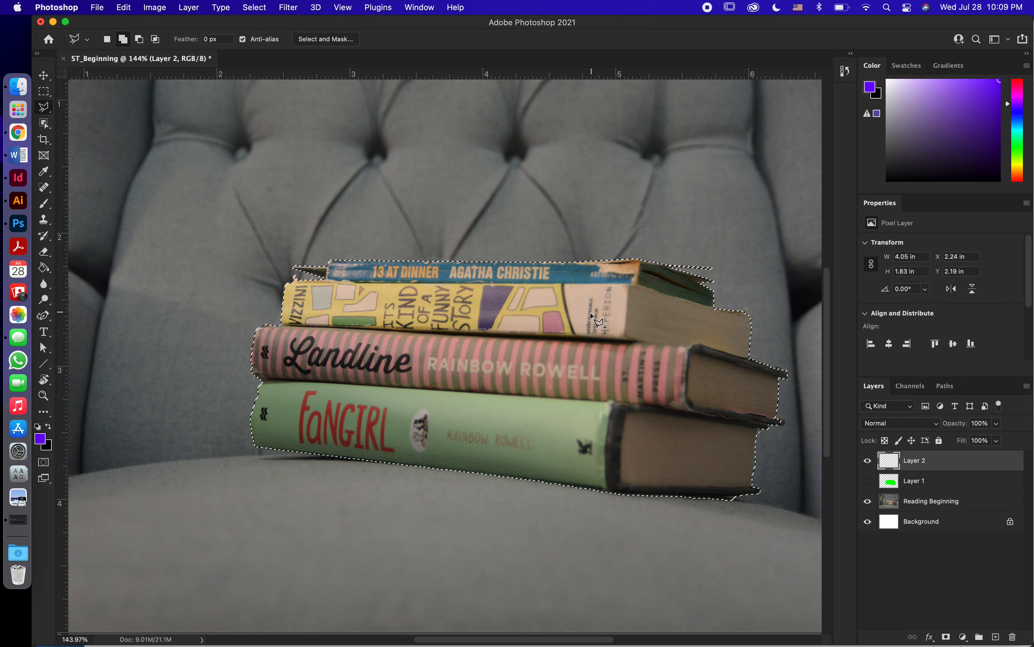
{"action": "key", "text": "g"}
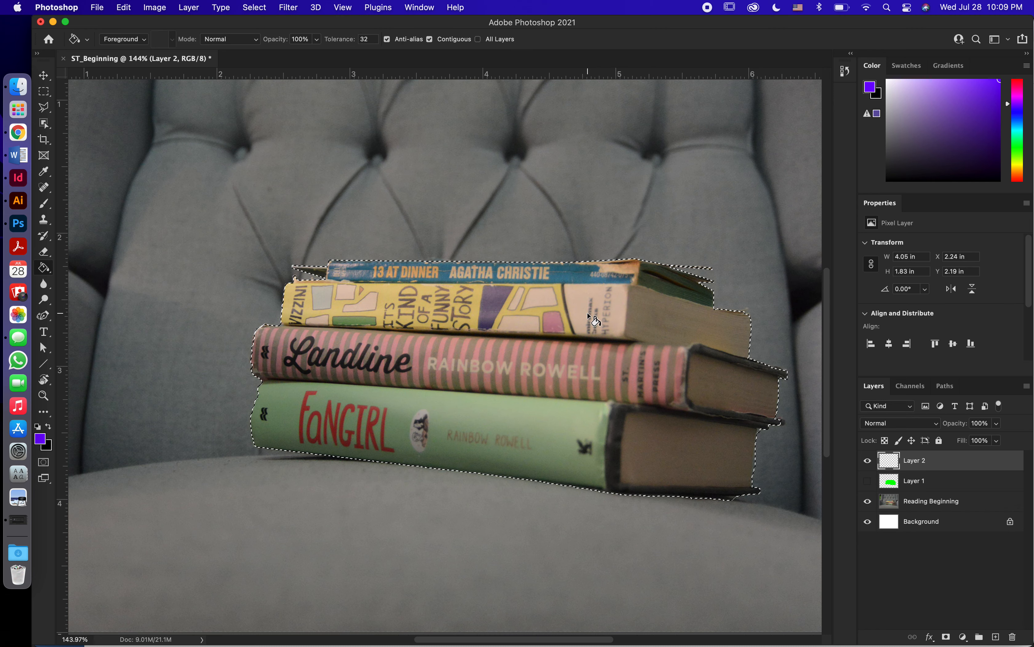
{"action": "left_click", "coordinate": [490, 298]}
{"action": "key", "text": "super+d"}
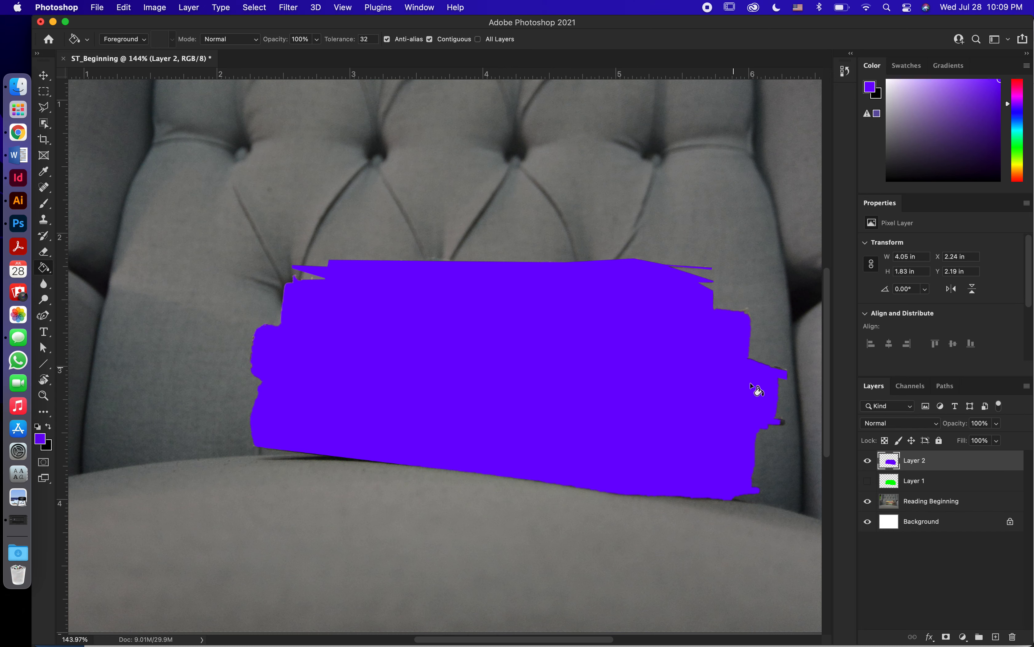
Hide the violet Layer 2 and make the hidden green Layer 1 the active layer
{"action": "left_click", "coordinate": [868, 461]}
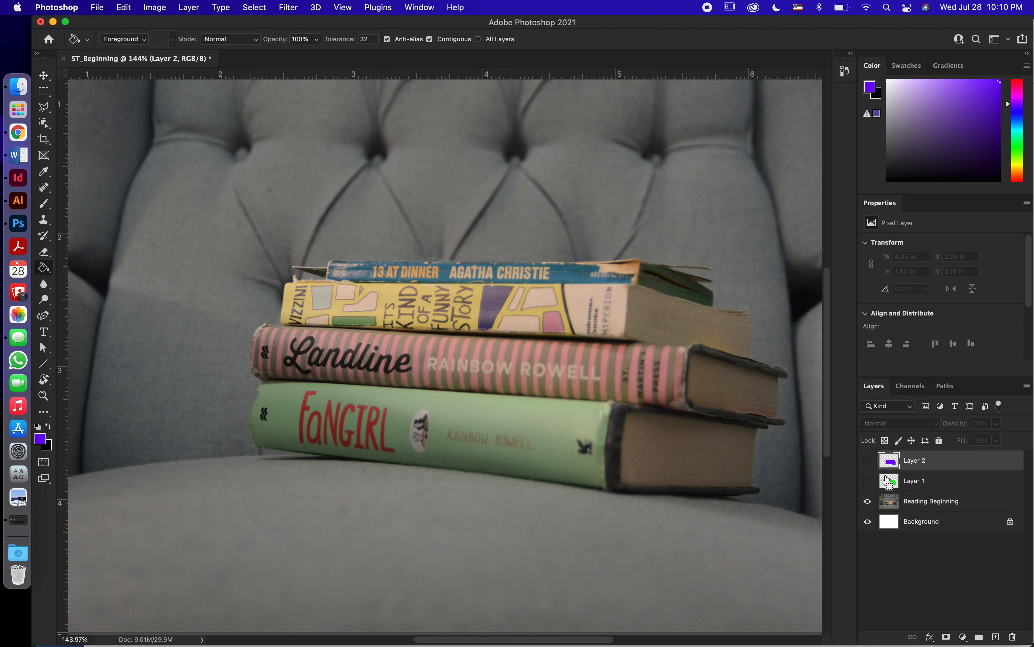
{"action": "left_click", "coordinate": [892, 485], "text": "super"}
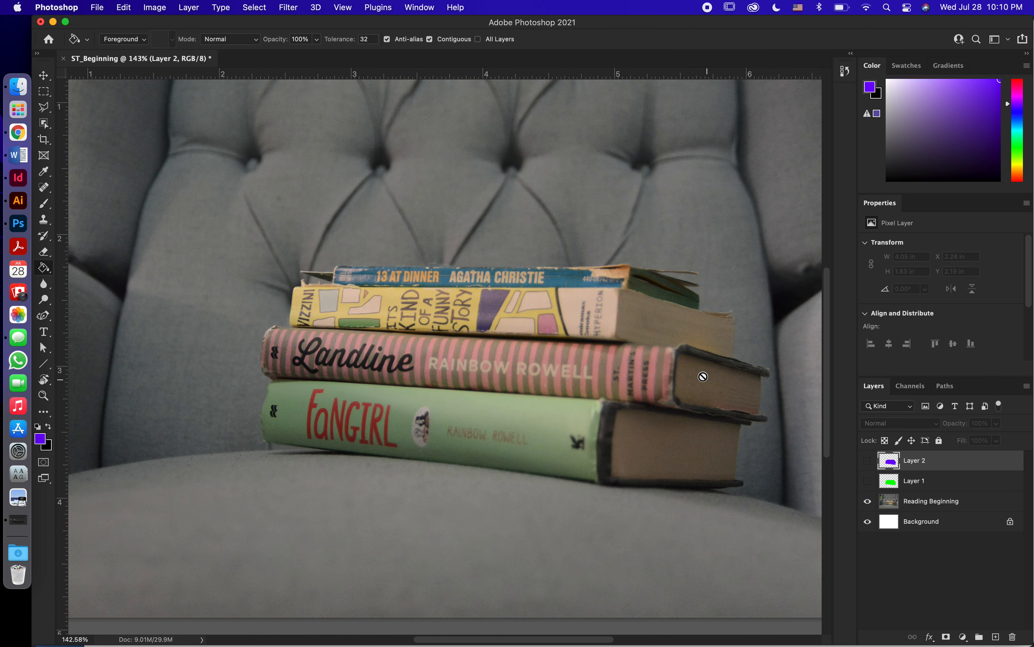
{"action": "scroll", "coordinate": [703, 376], "scroll_direction": "down", "scroll_amount": 5}
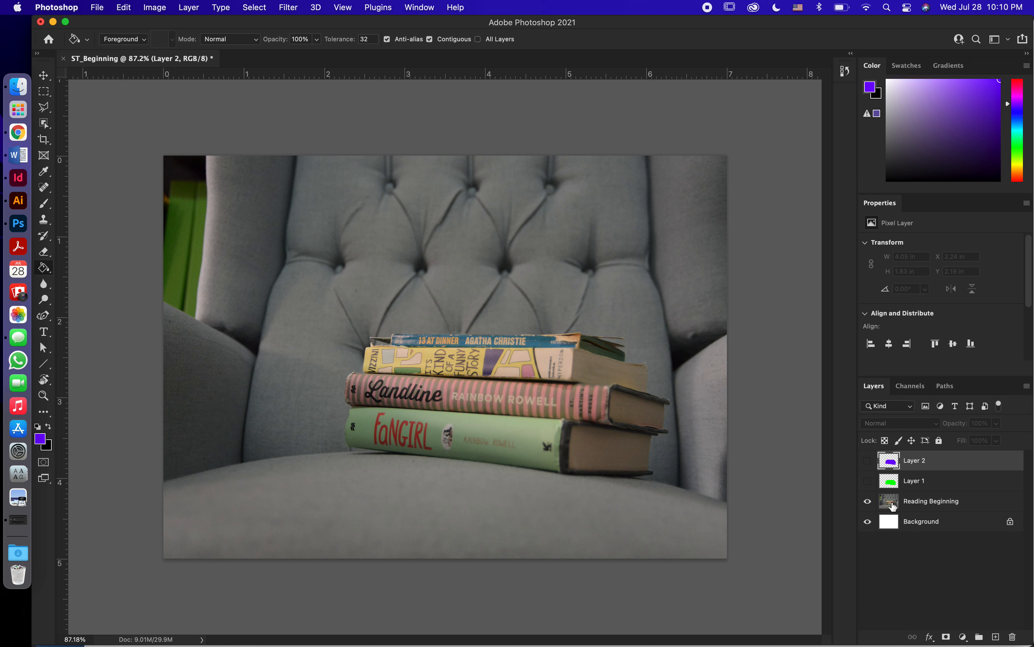
{"action": "left_click_drag", "start_coordinate": [927, 508], "coordinate": [752, 385]}
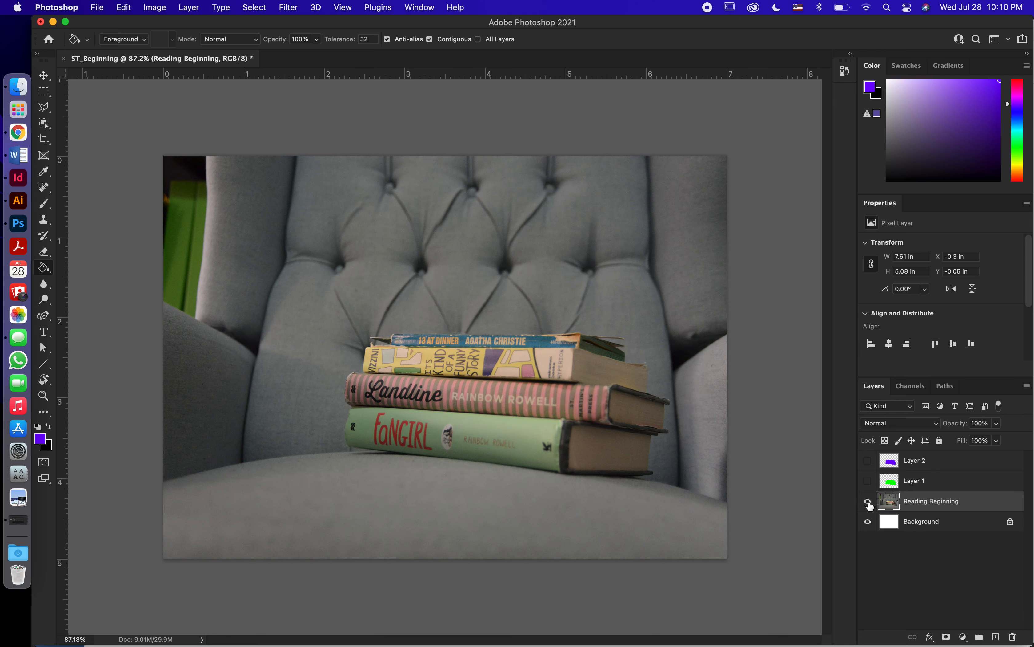
{"action": "left_click", "coordinate": [890, 487]}
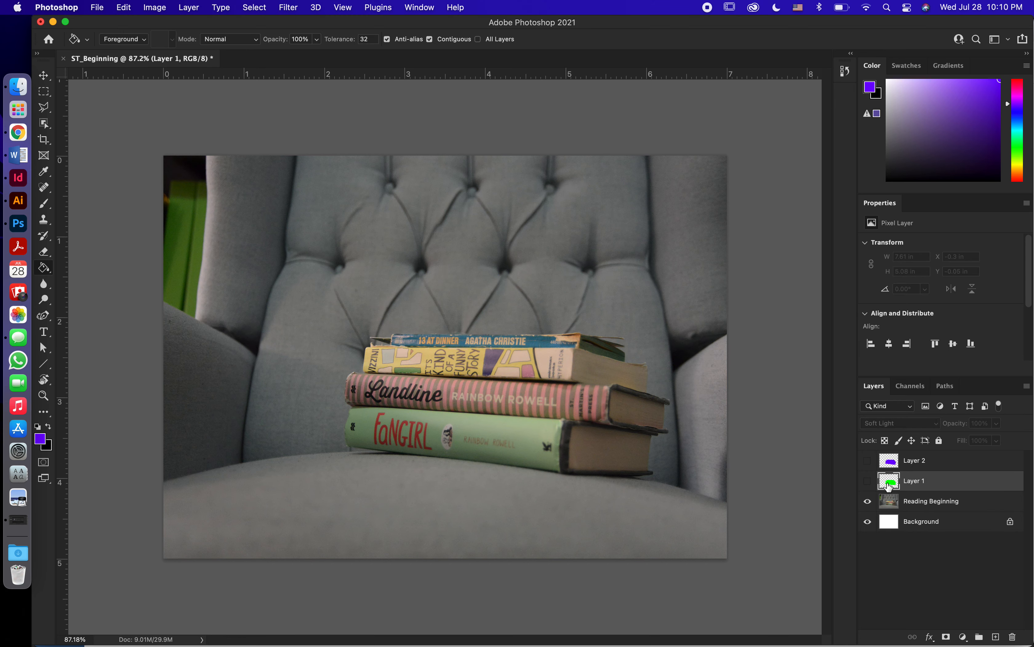
{"action": "left_click_drag", "start_coordinate": [898, 483], "coordinate": [892, 481]}
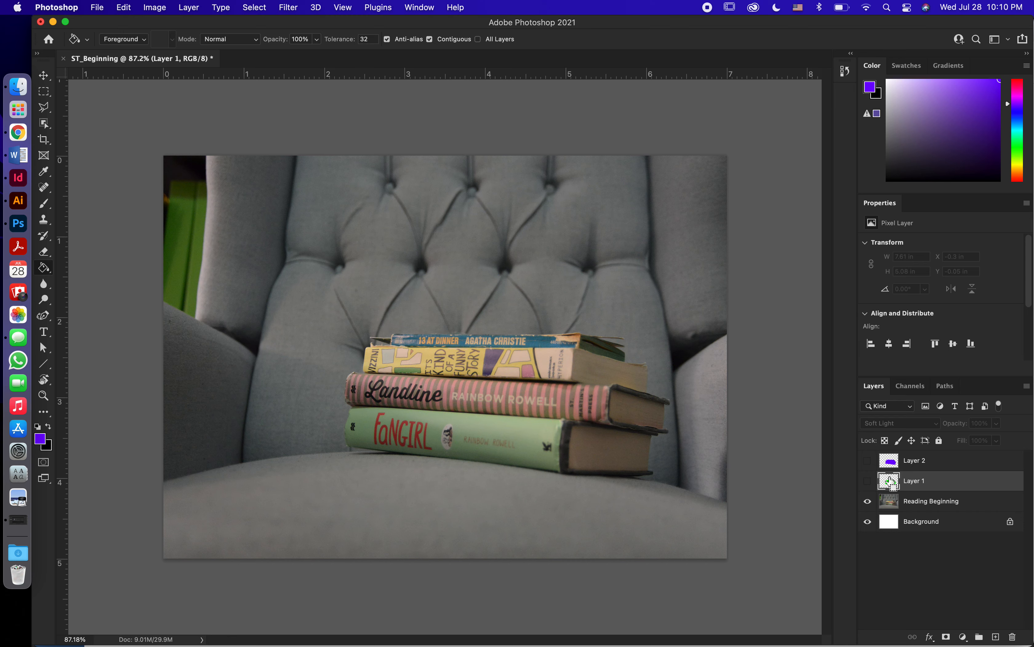